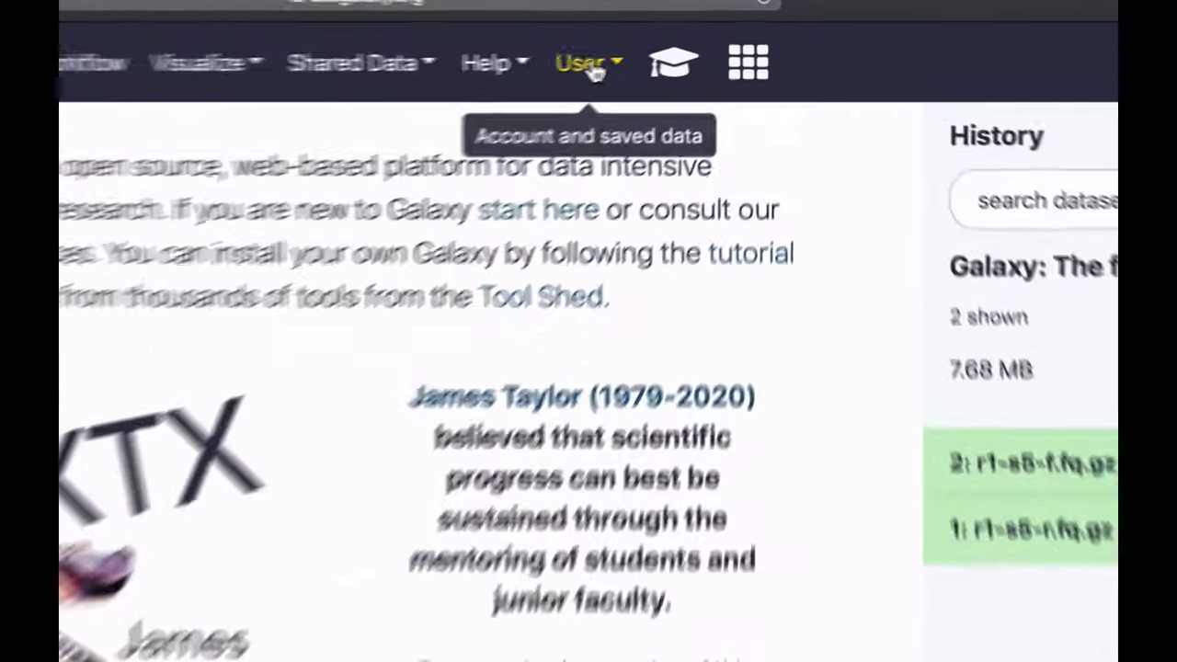
left_click(589, 66)
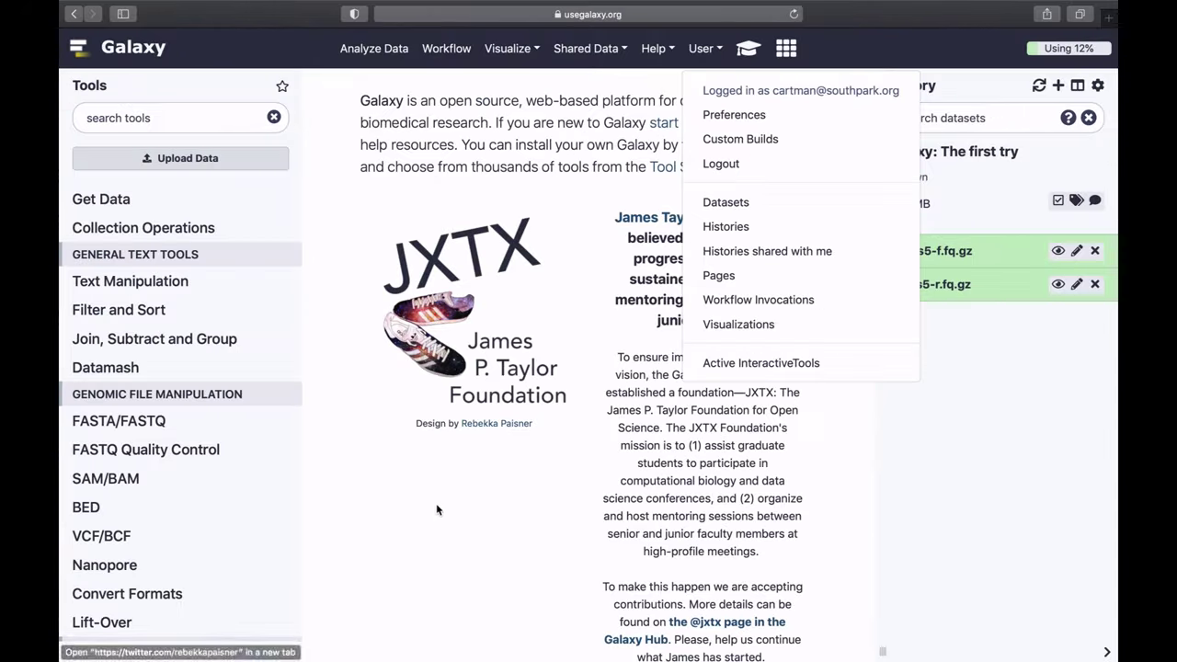
left_click(437, 509)
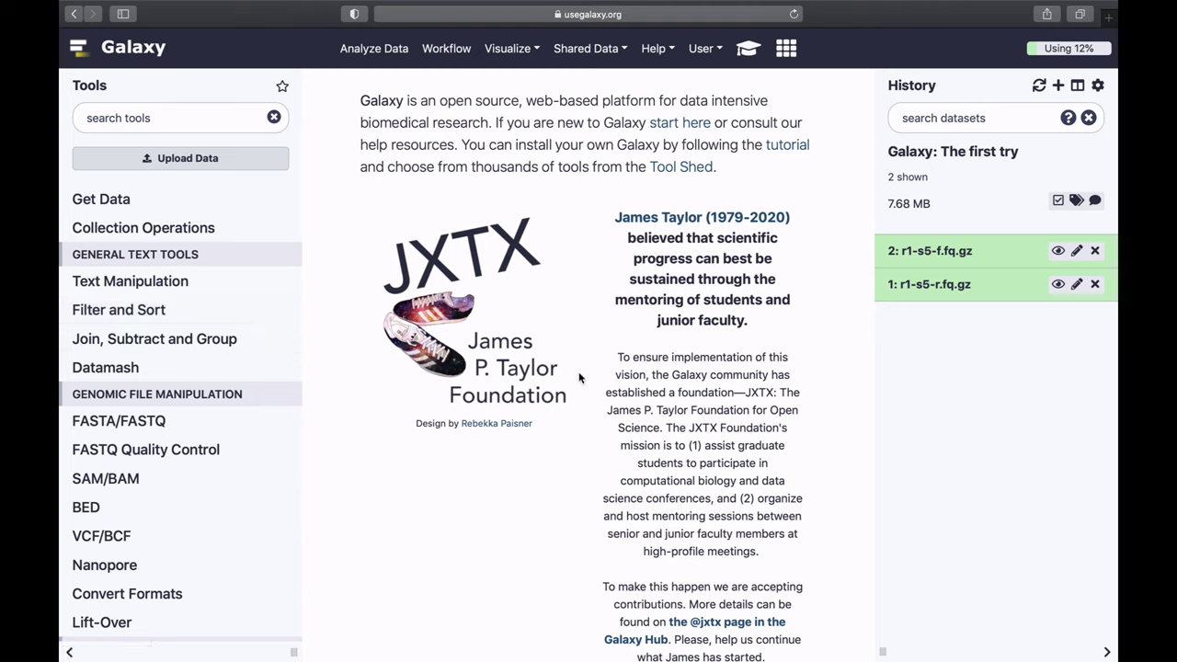
- Open the fastp preprocessing tool from the FASTA/FASTQ tool category
left_click(150, 423)
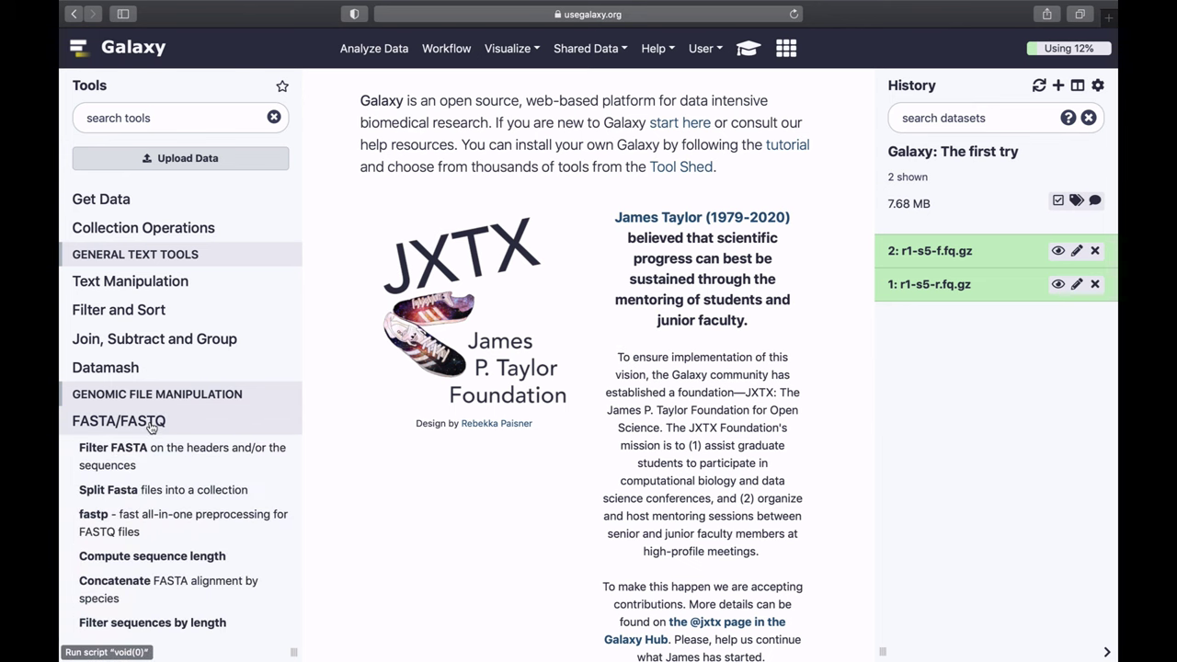
scroll(152, 428, "down", 1)
left_click(97, 457)
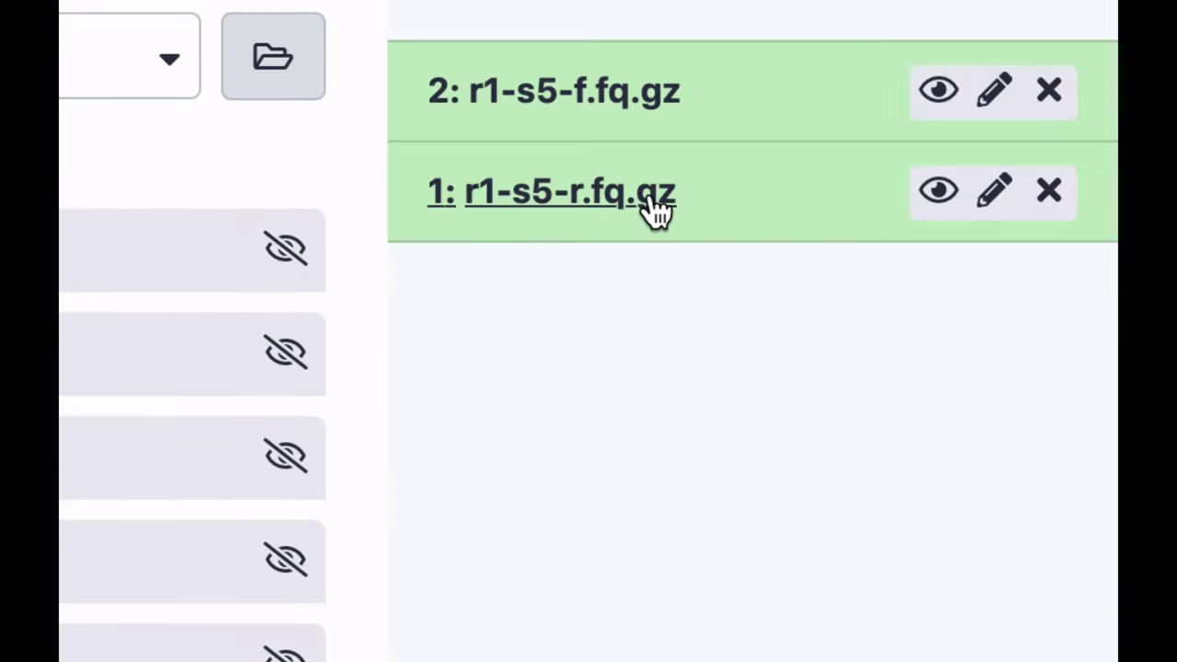
left_click(656, 212)
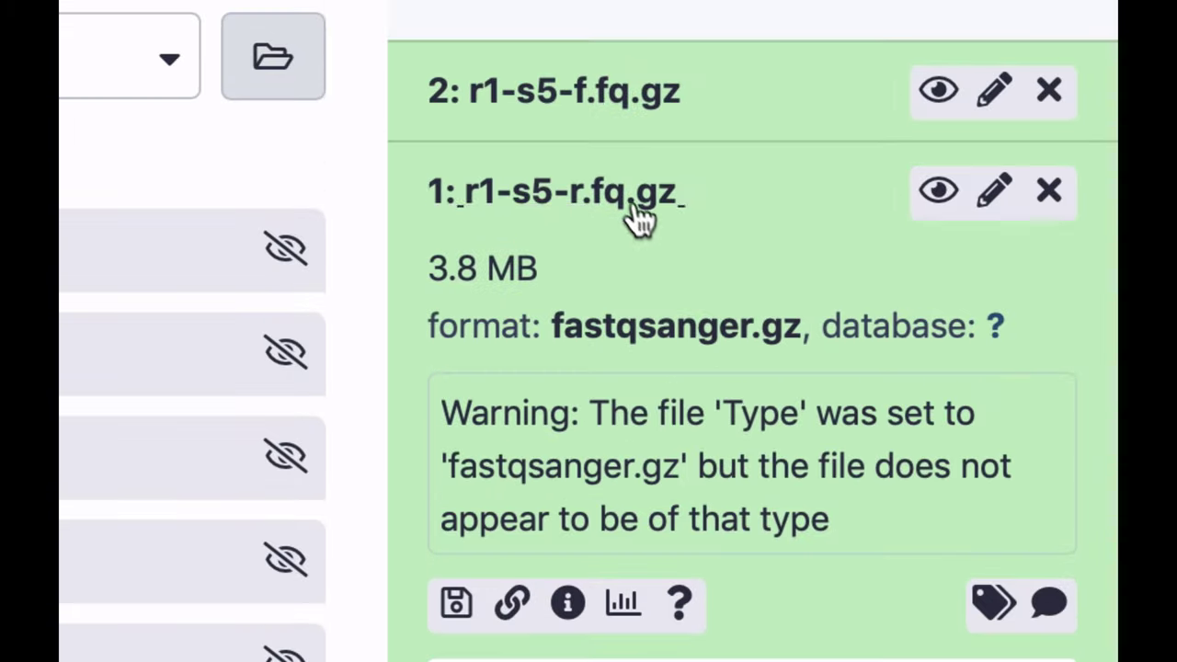
left_click(634, 206)
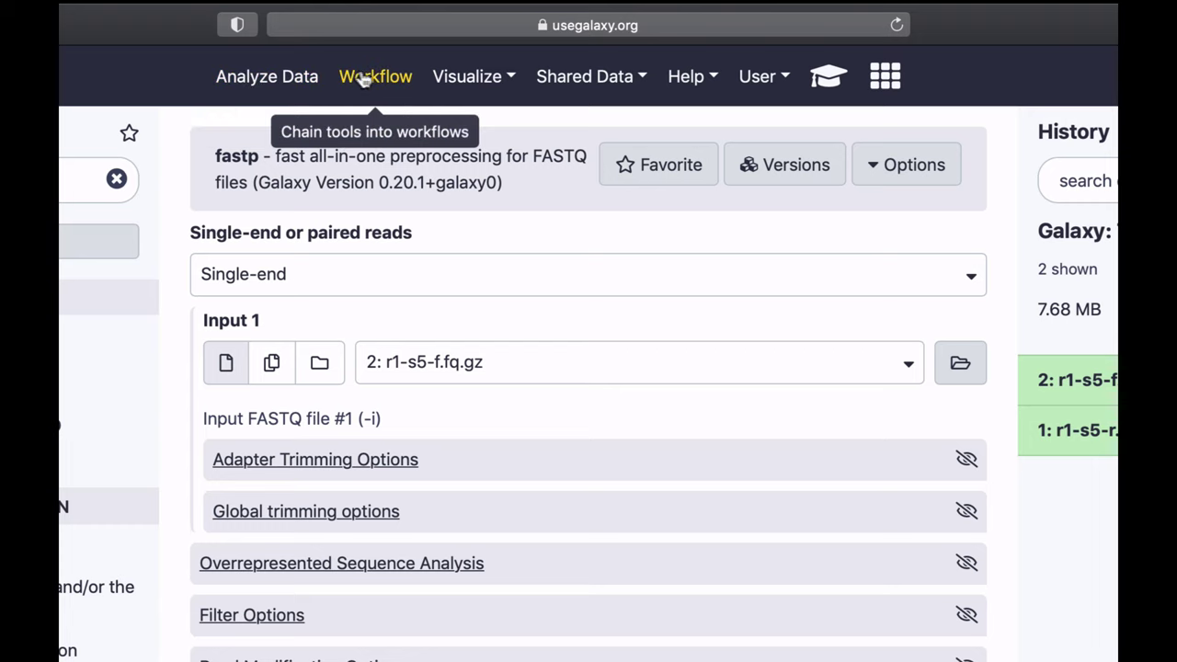
left_click(511, 81)
left_click(513, 79)
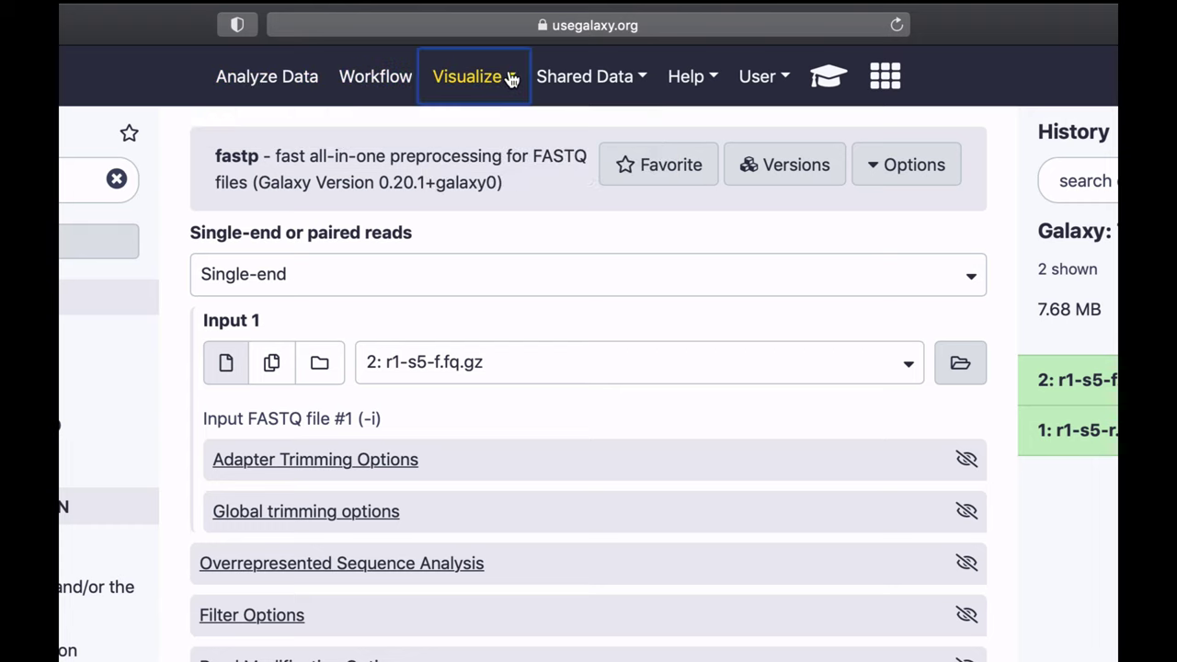
left_click(634, 80)
left_click(634, 78)
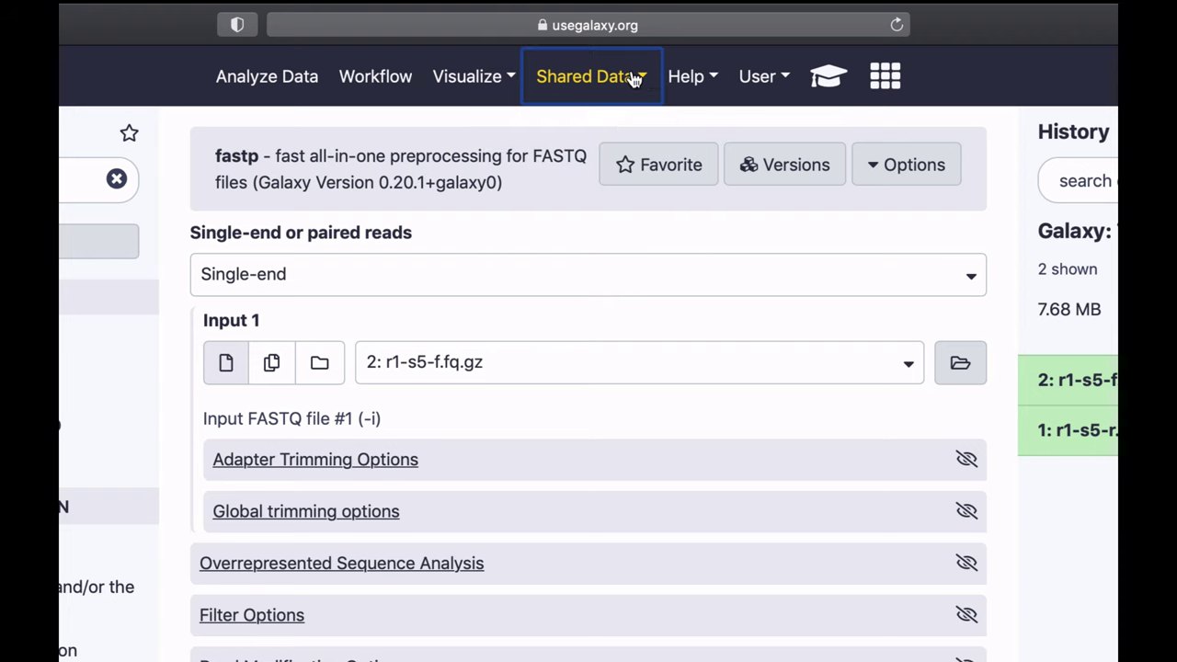
left_click(711, 80)
left_click(711, 80)
left_click(761, 75)
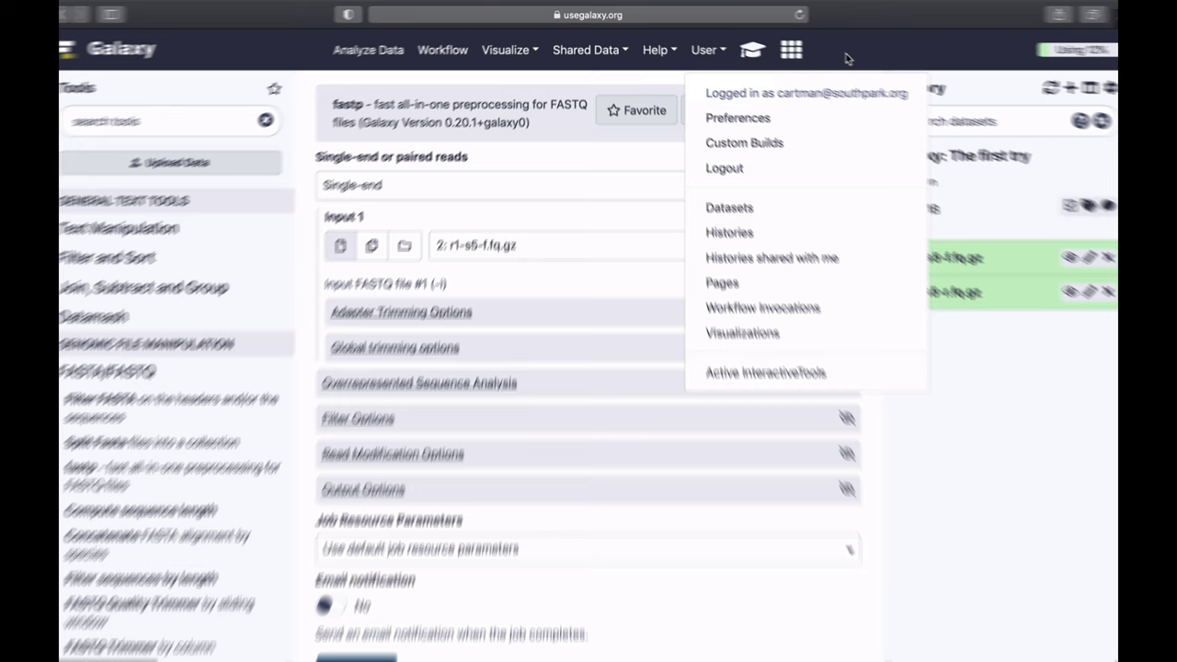
left_click(777, 75)
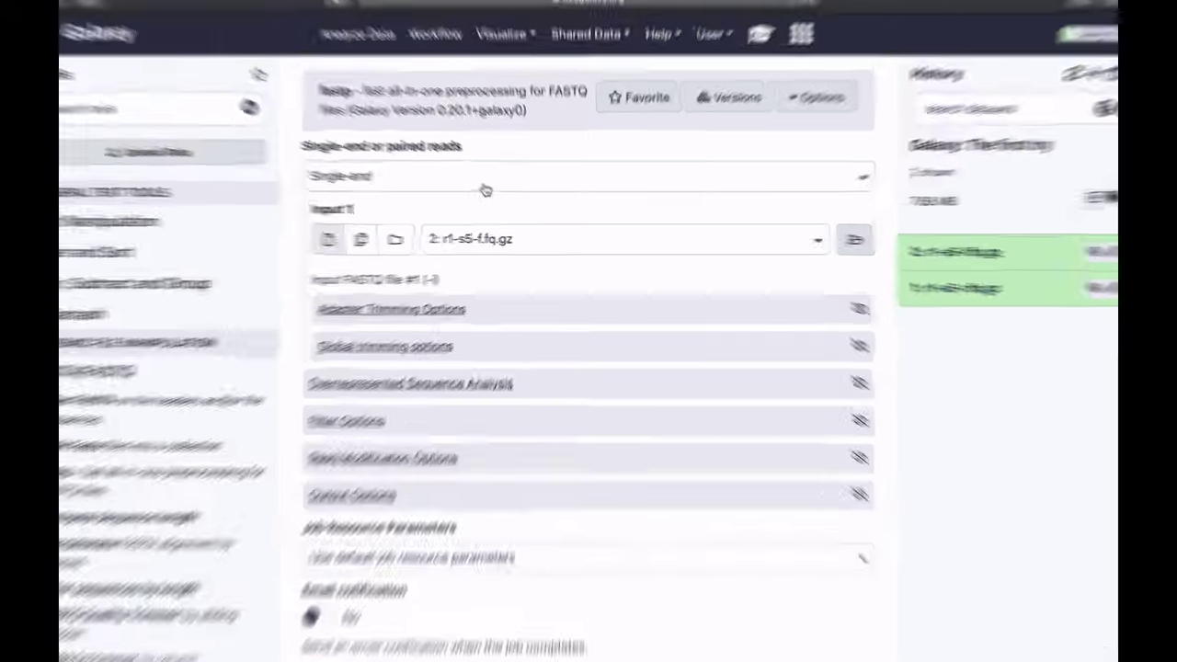
- Set fastp to paired reads with r1-s5-f.fq.gz as Input 1 and r1-s5-r.fq.gz as Input 2
left_click(487, 186)
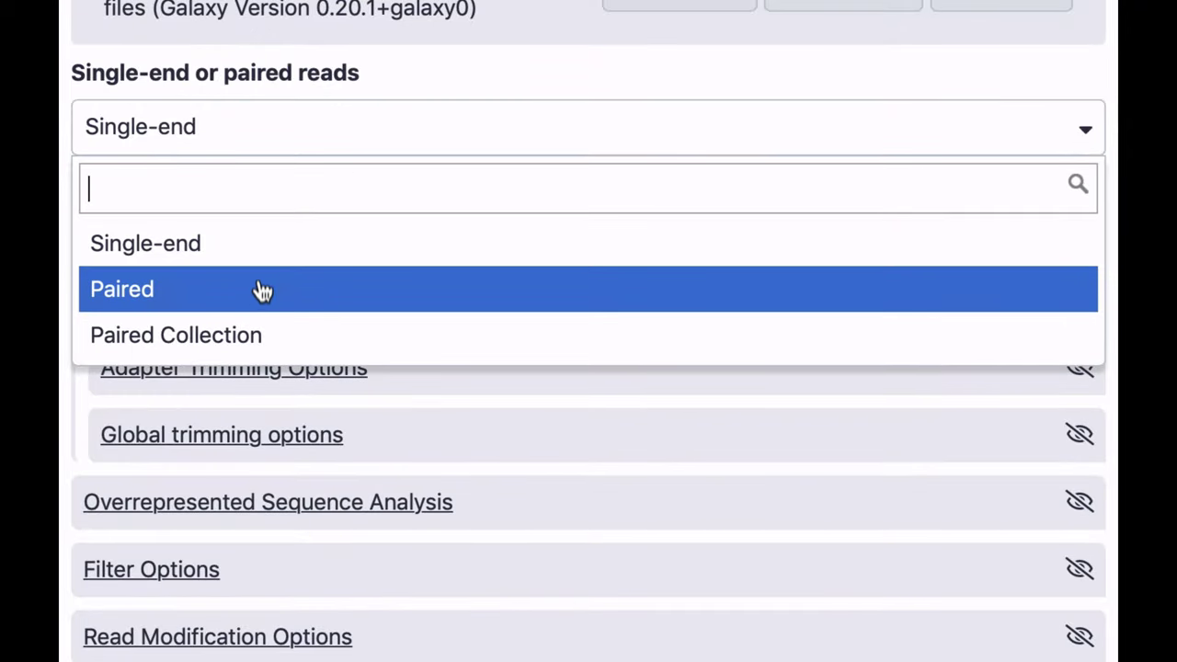
left_click(407, 268)
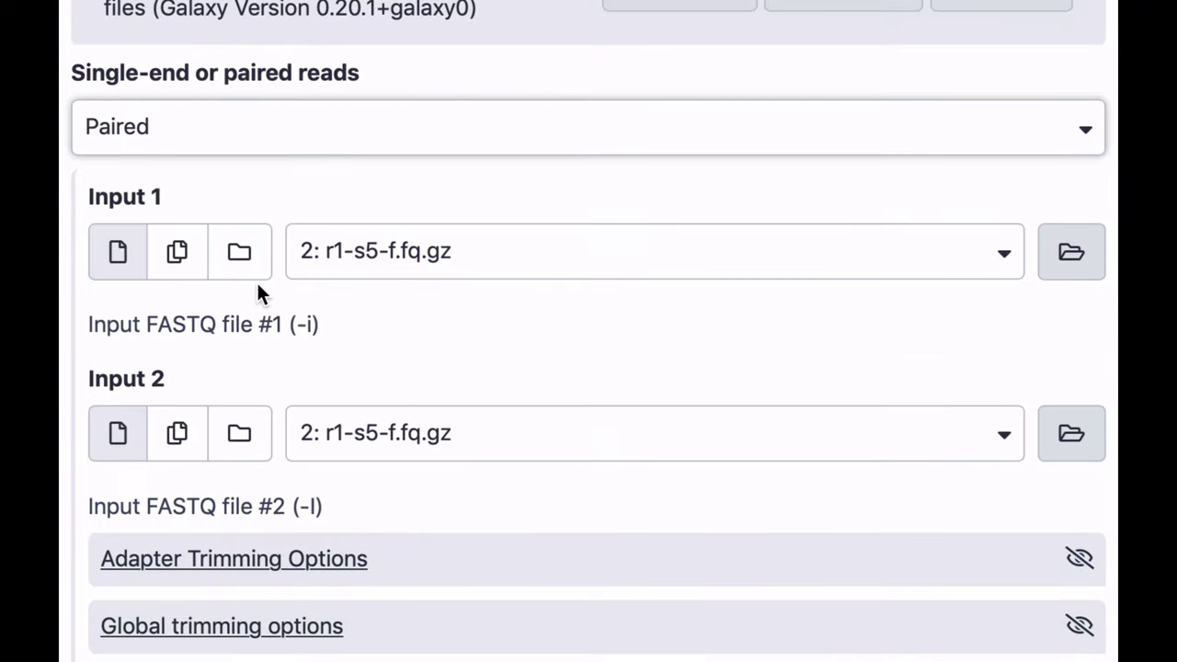
left_click(377, 254)
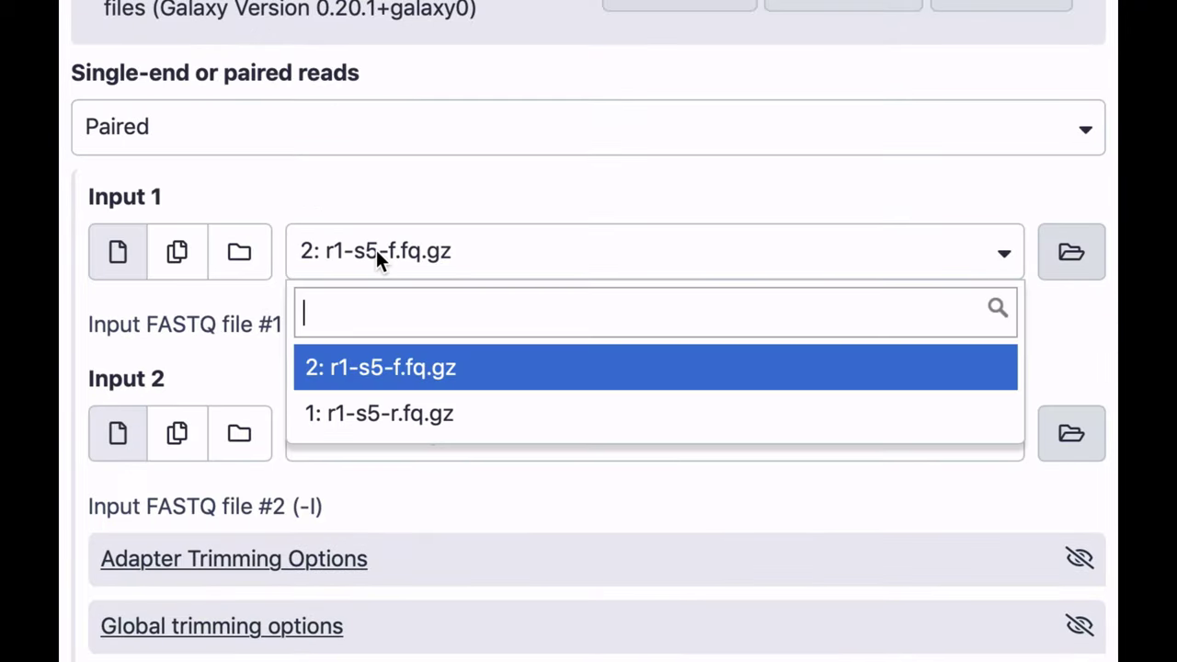
left_click(399, 368)
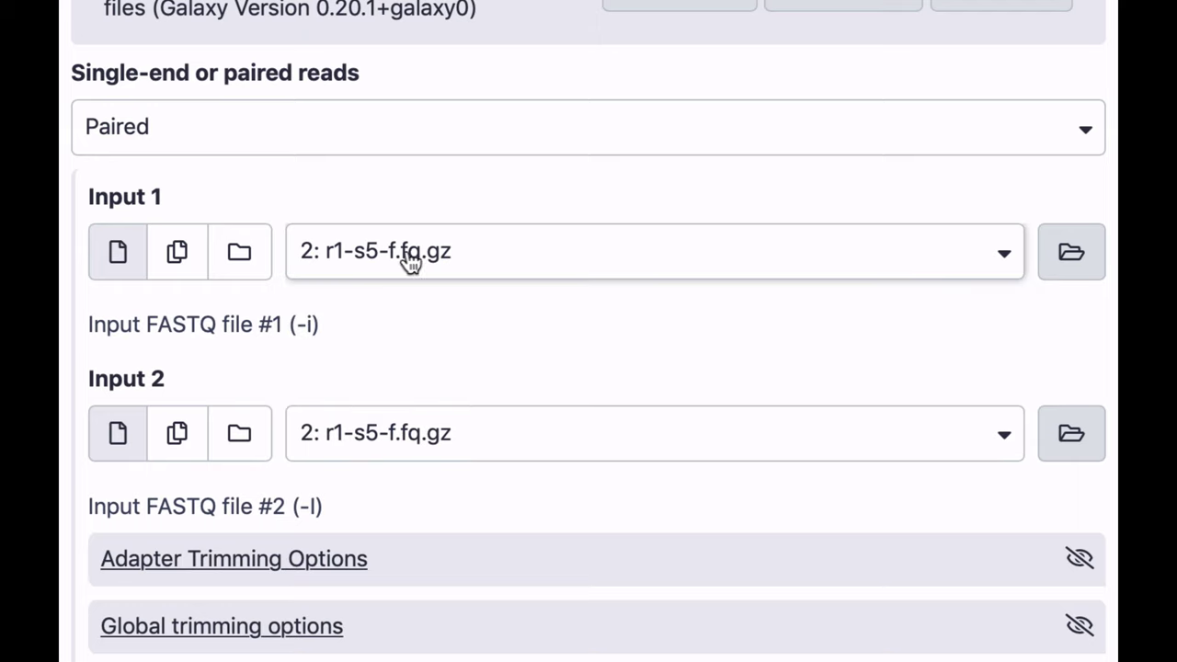
left_click(390, 443)
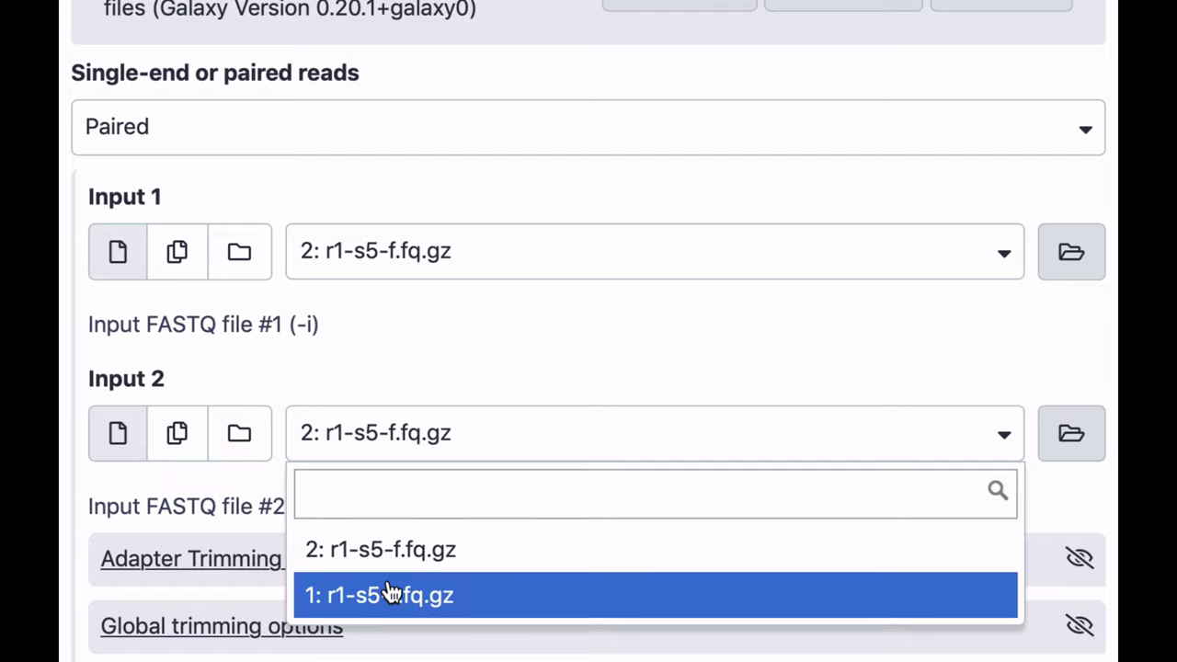
left_click(389, 595)
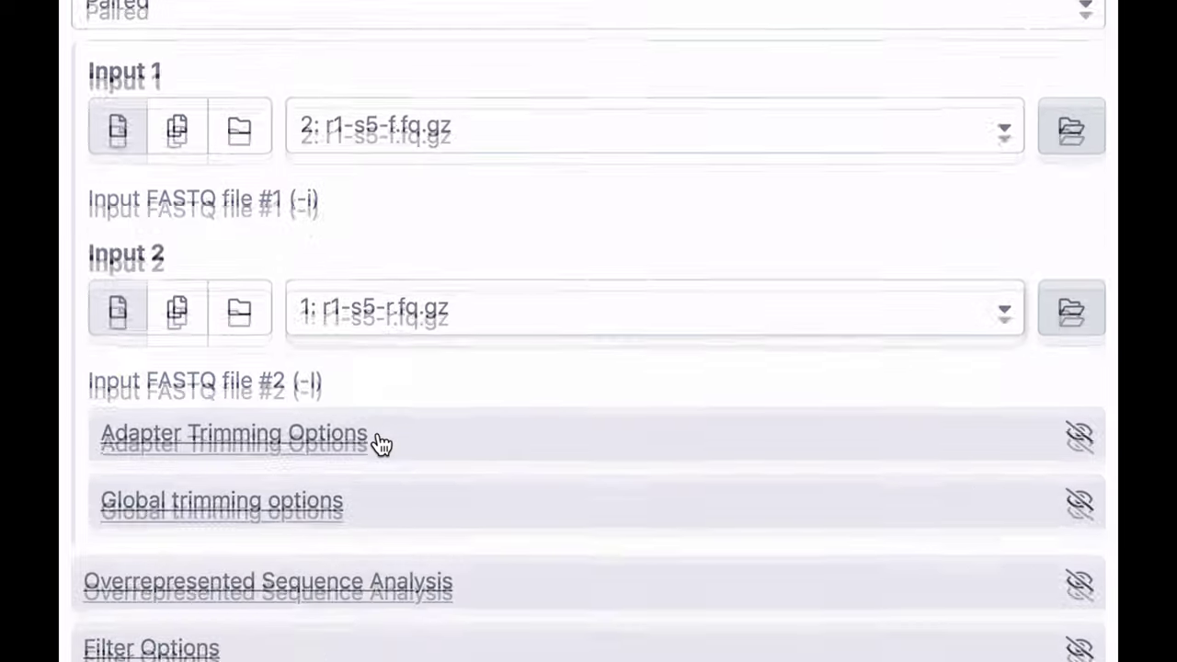
- Enable the JSON report under Output Options and run fastp
scroll(377, 435, "down", 3)
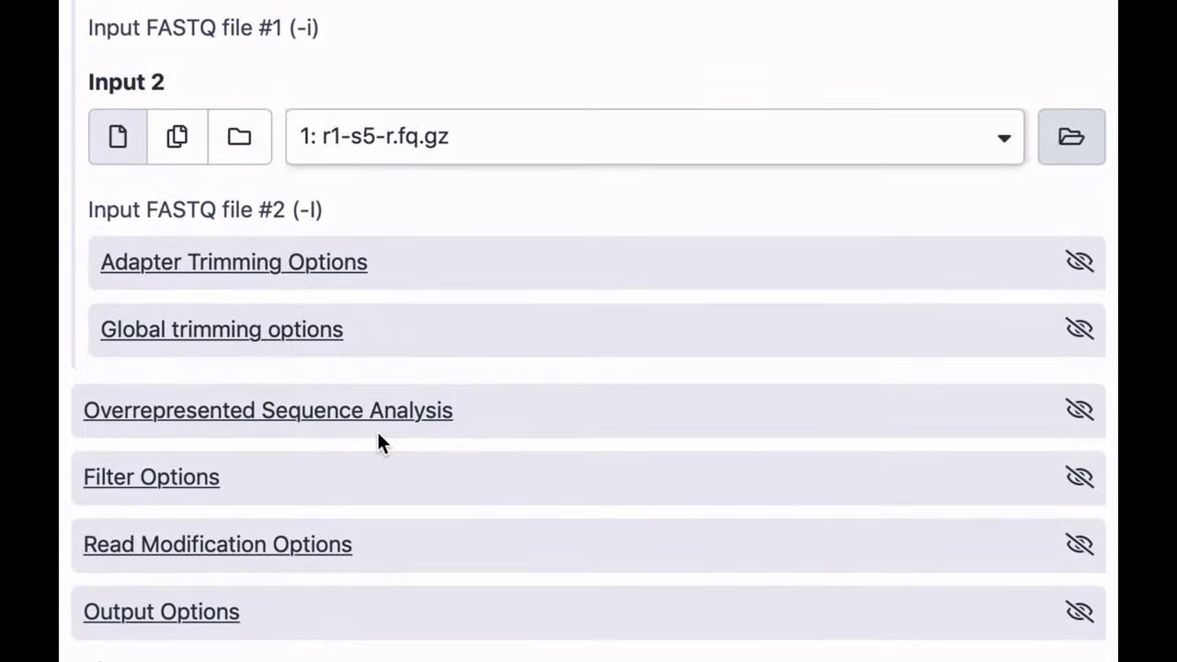
scroll(378, 433, "down", 3)
scroll(378, 434, "up", 3)
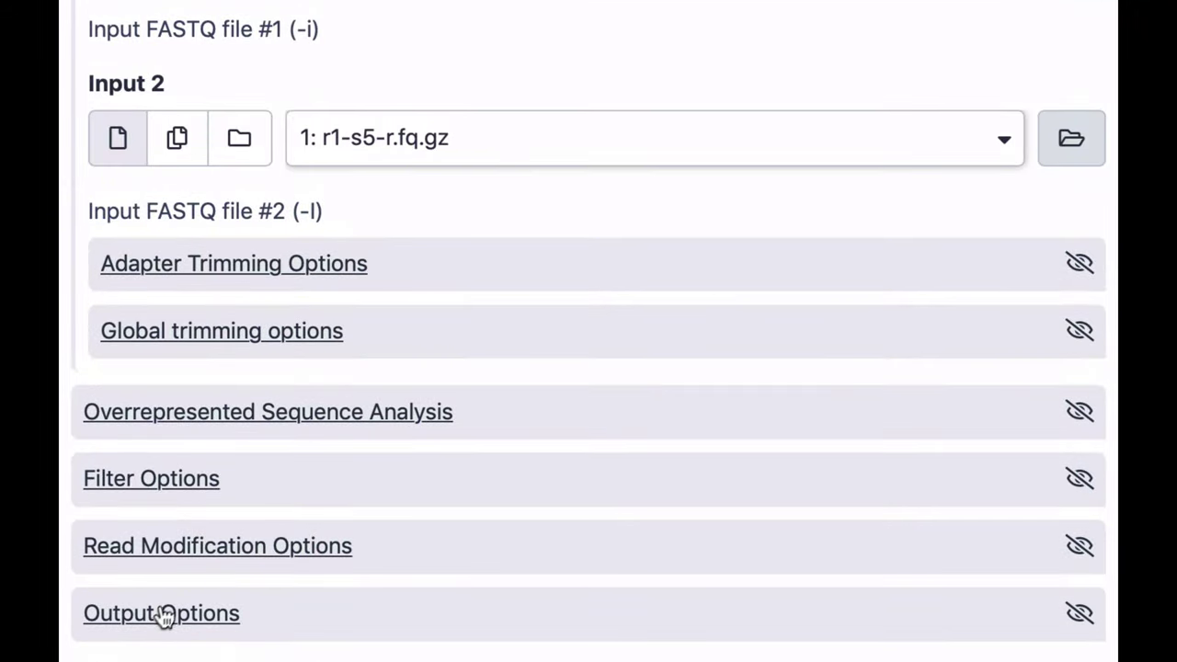
left_click(161, 615)
scroll(157, 621, "down", 4)
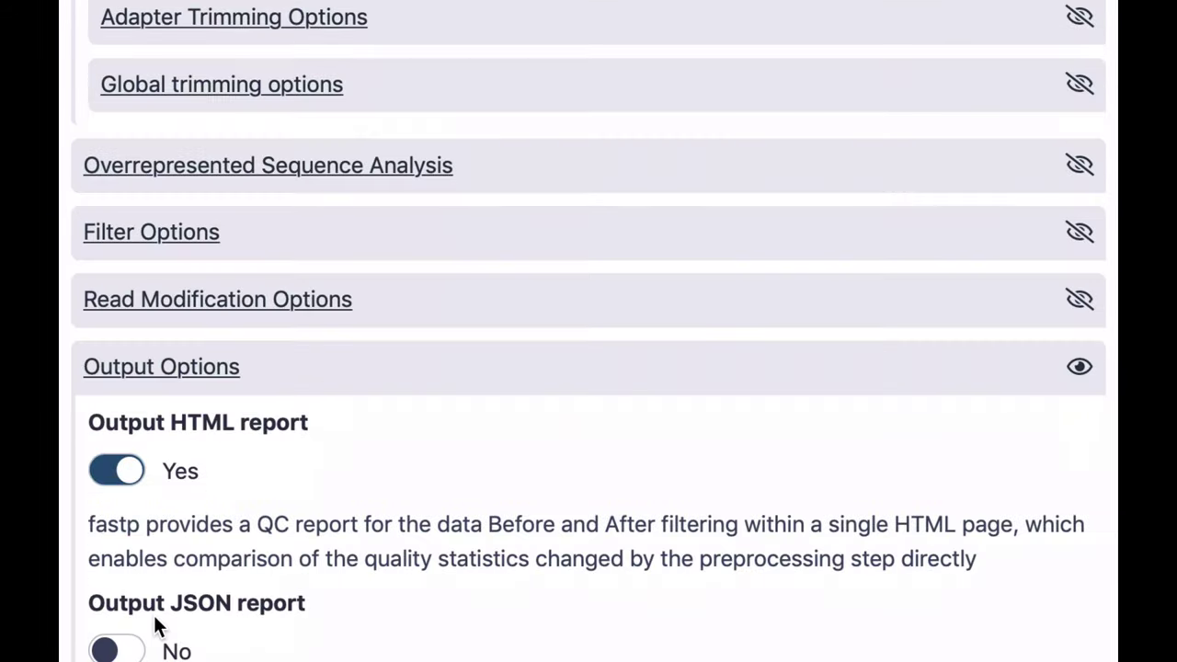
scroll(157, 625, "down", 2)
left_click(129, 541)
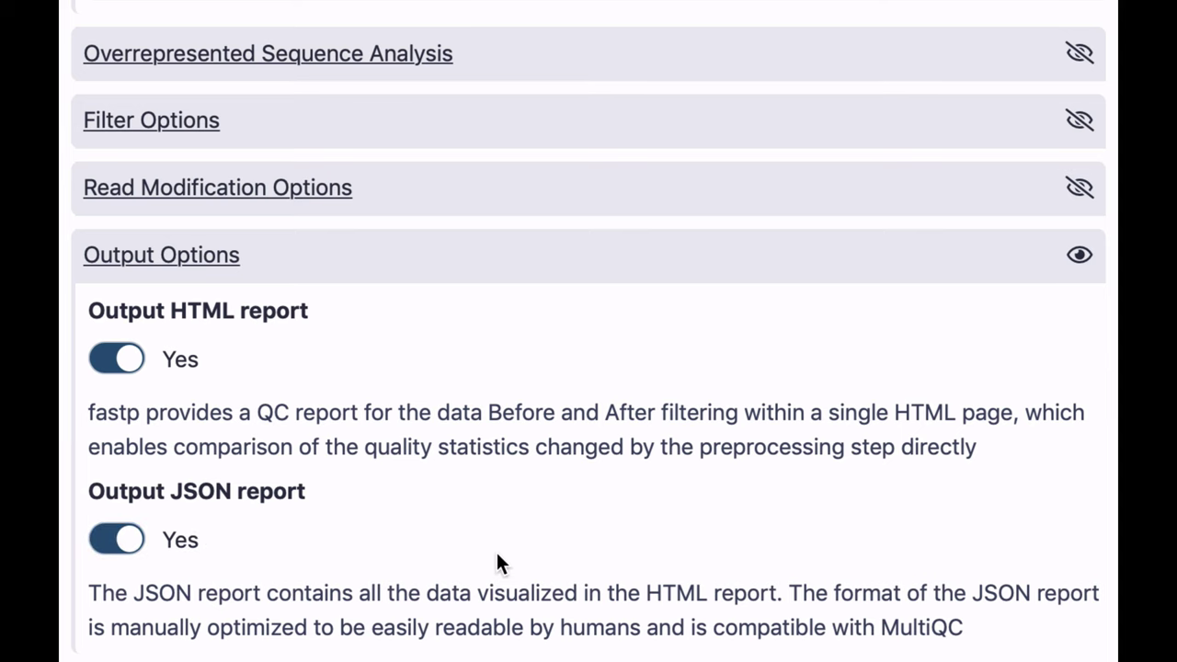
scroll(497, 553, "down", 2)
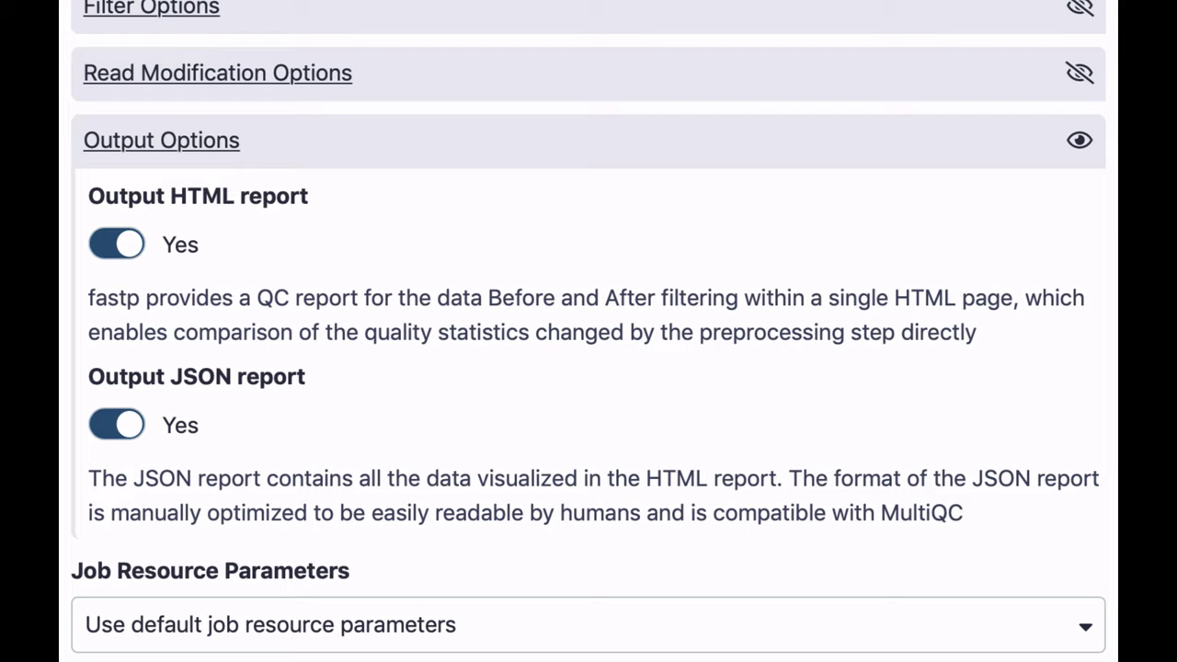
scroll(126, 607, "down", 5)
left_click(133, 569)
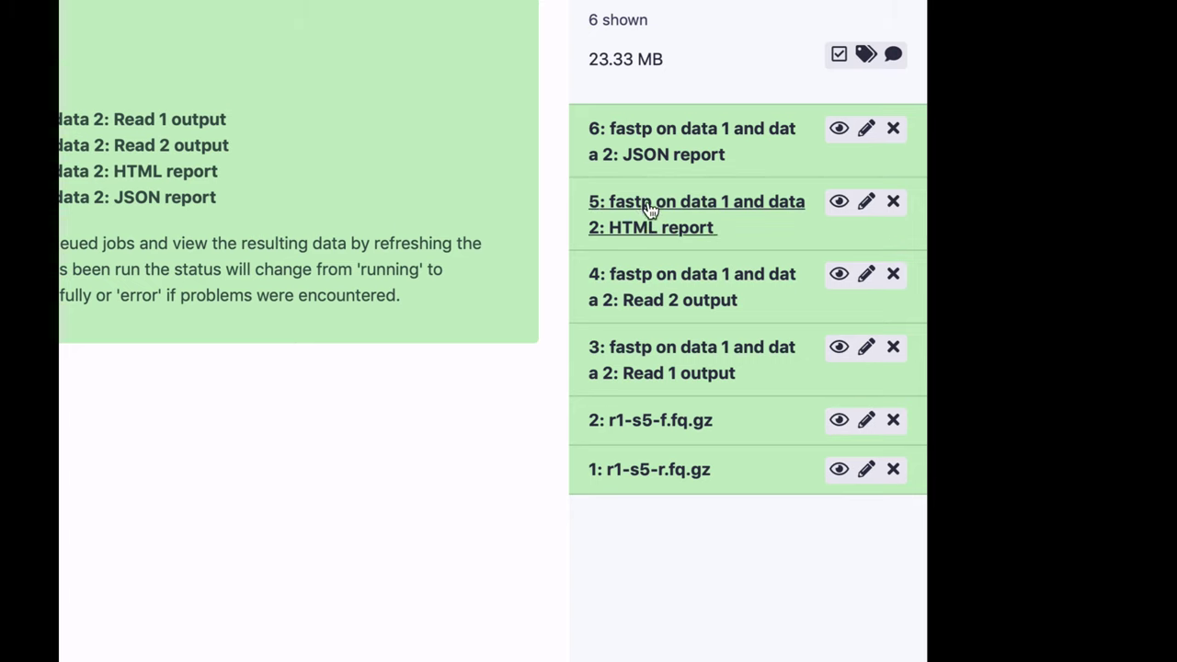
left_click(682, 219)
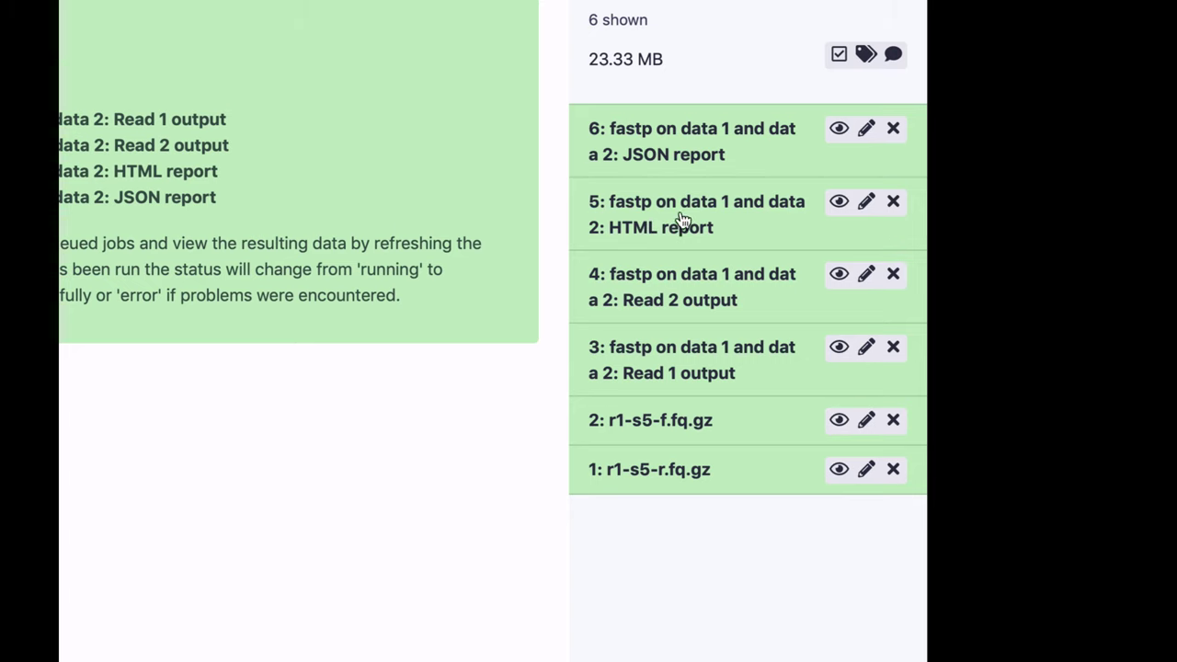
left_click(840, 204)
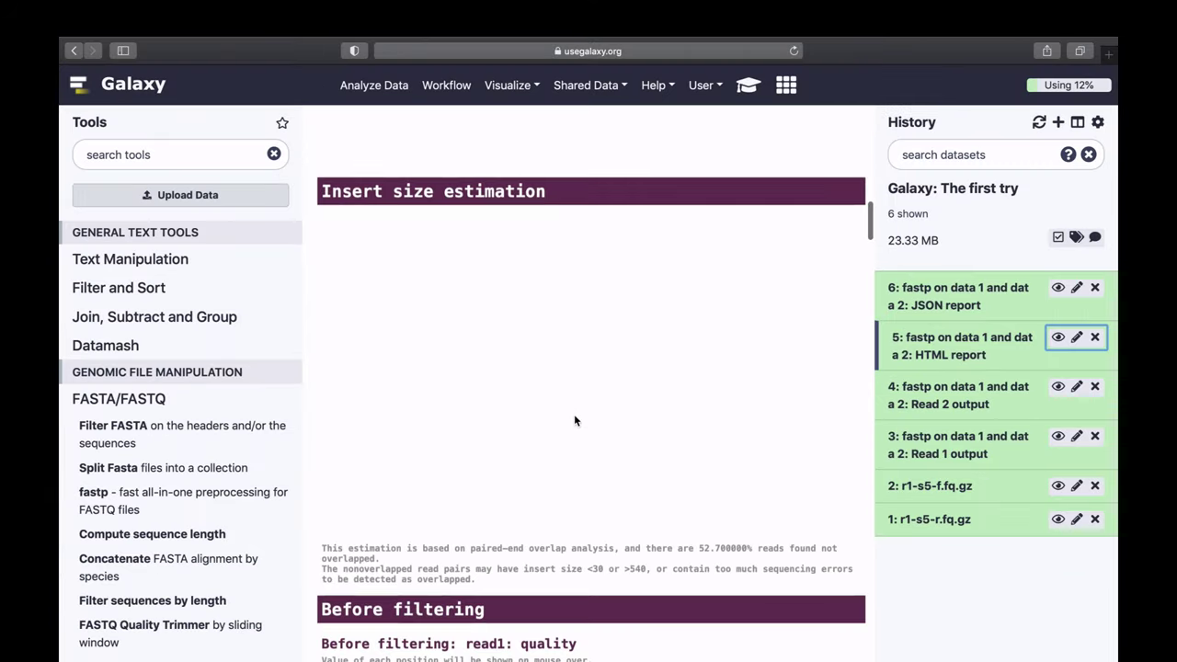
scroll(550, 473, "up", 20)
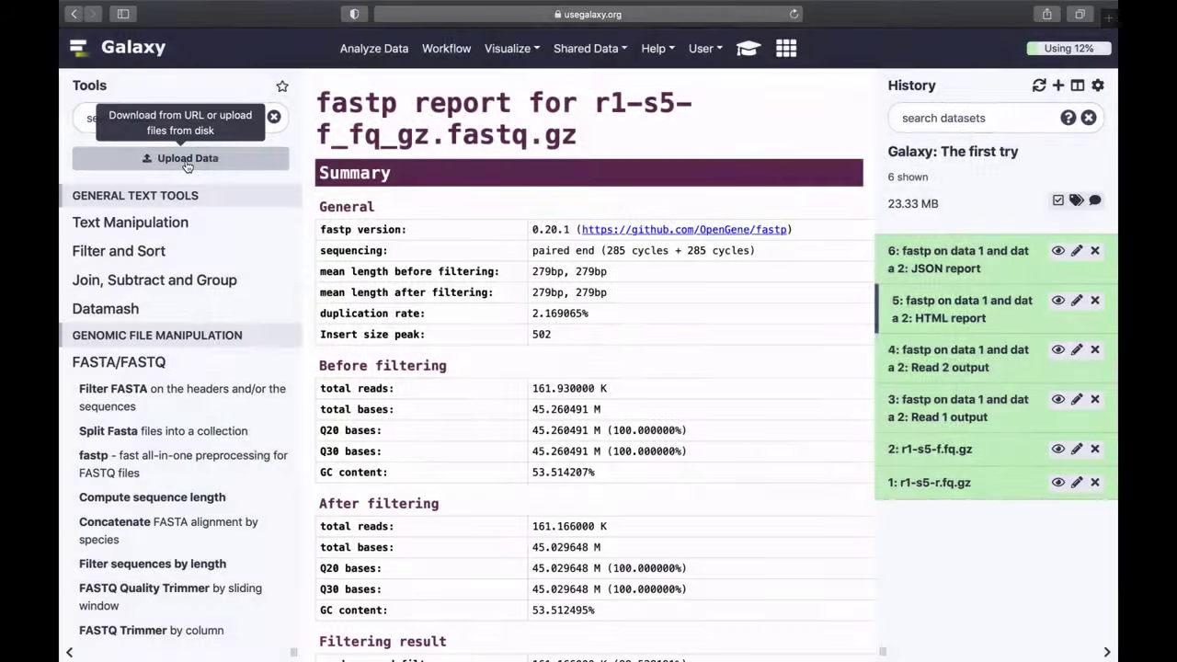
- Add genome.fa from the local folder to the Galaxy upload queue
left_click(186, 161)
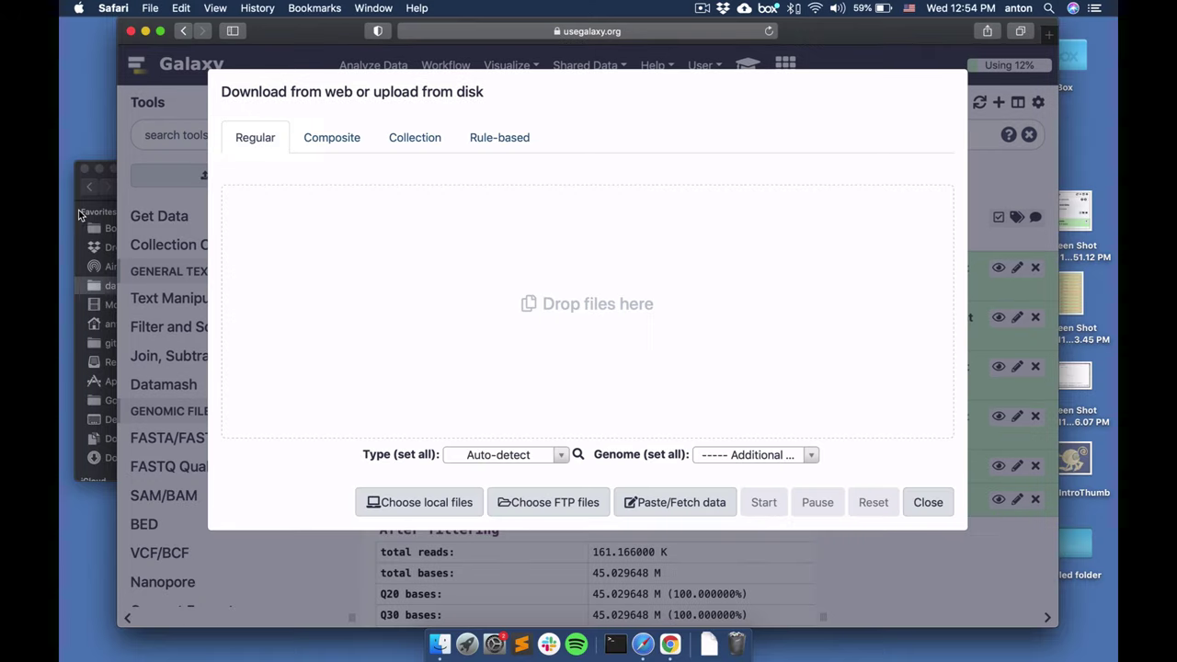
left_click(78, 239)
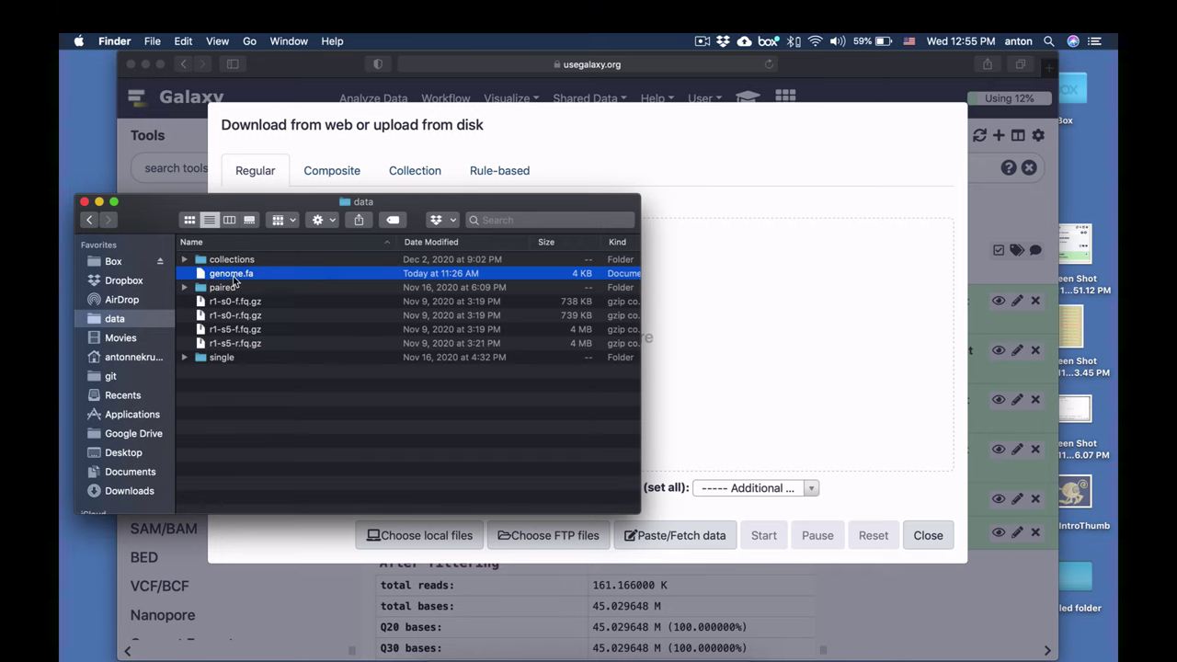
left_click_drag(233, 280, 743, 331)
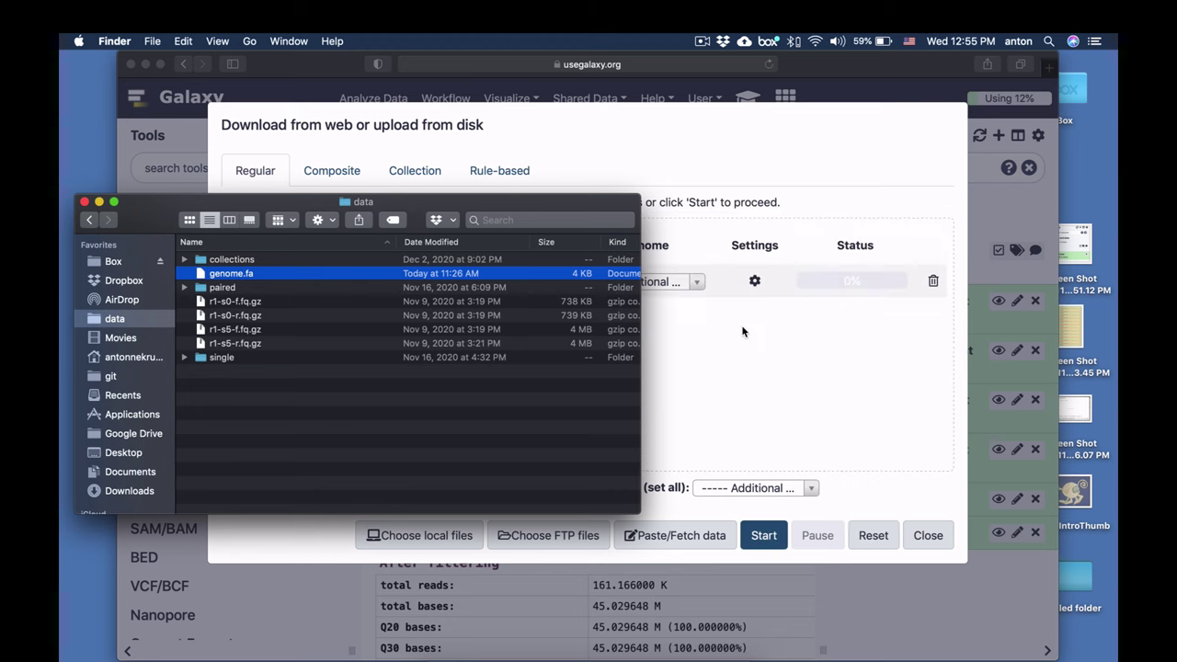
left_click(84, 203)
left_click(161, 63)
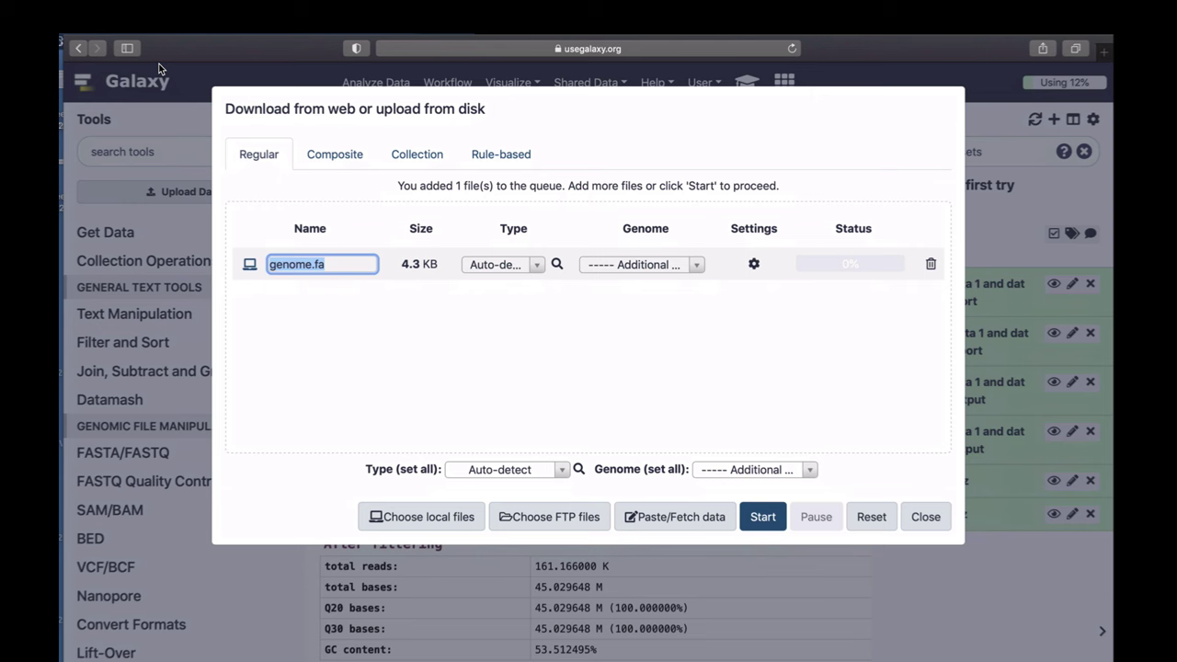
- Set genome.fa's datatype to fasta and start the upload
left_click(512, 269)
type("fasta")
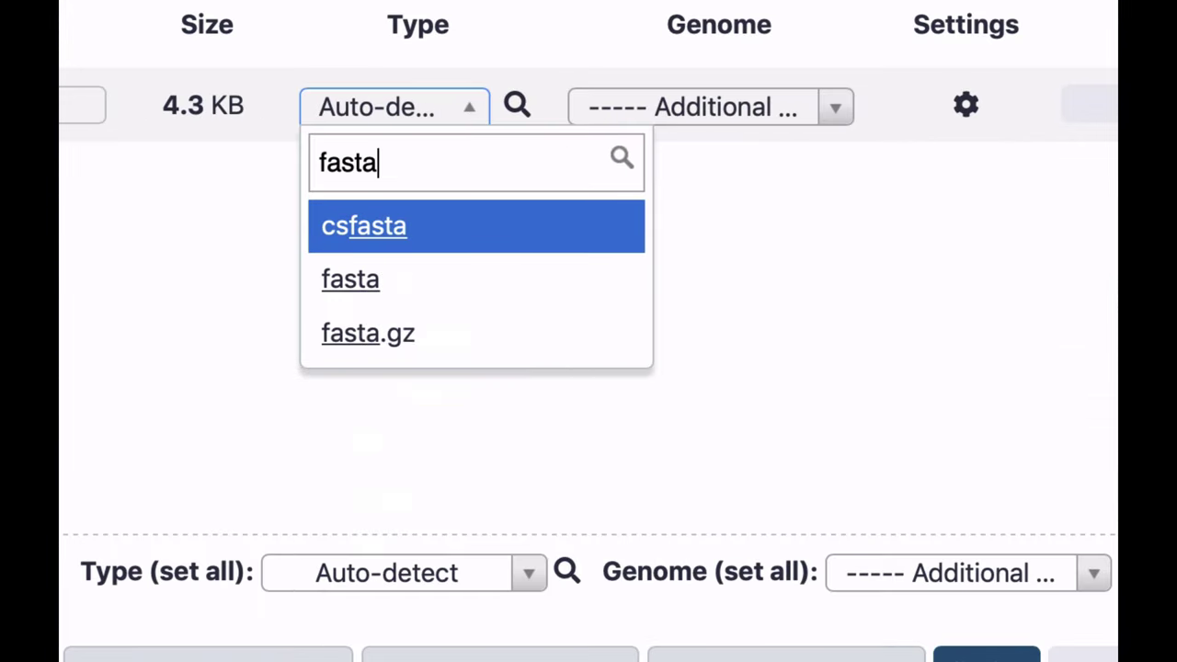
left_click(377, 300)
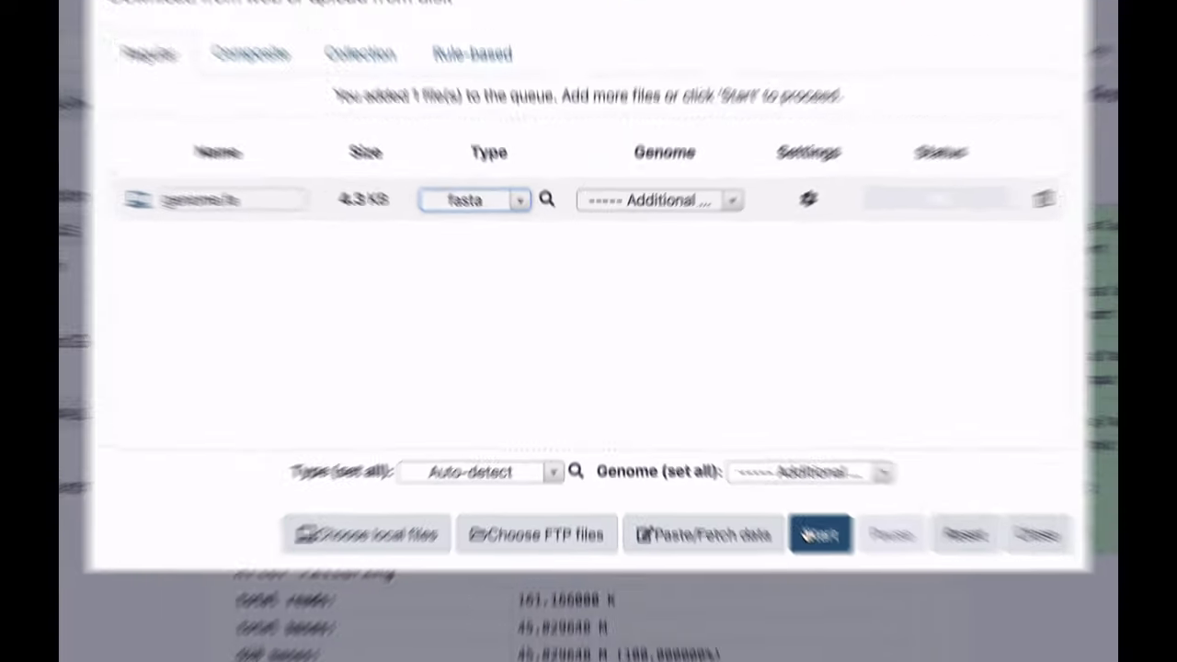
left_click(806, 535)
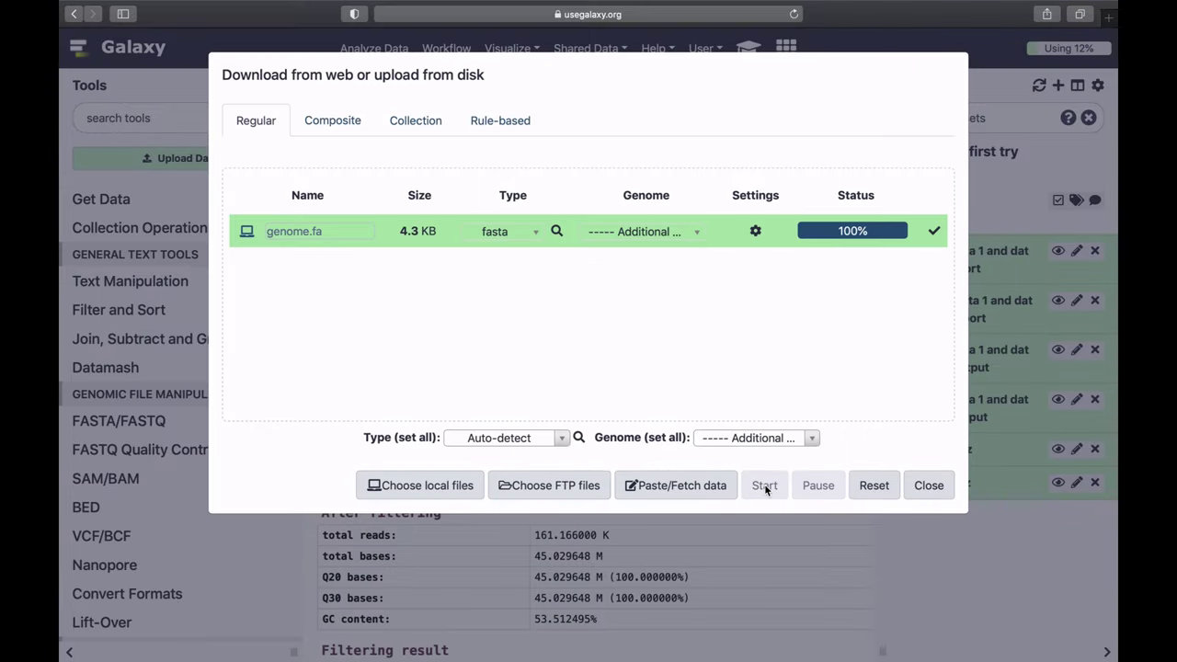
left_click(929, 485)
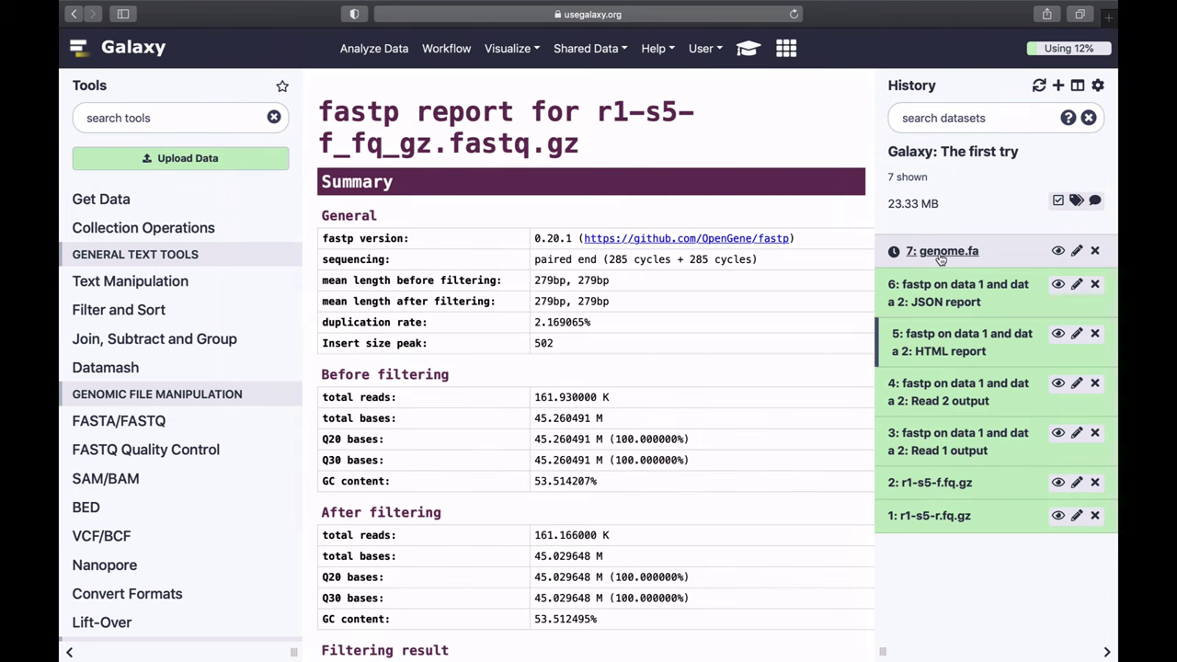
- Reload the page and search the tool list for 'bwa'
key("super+r")
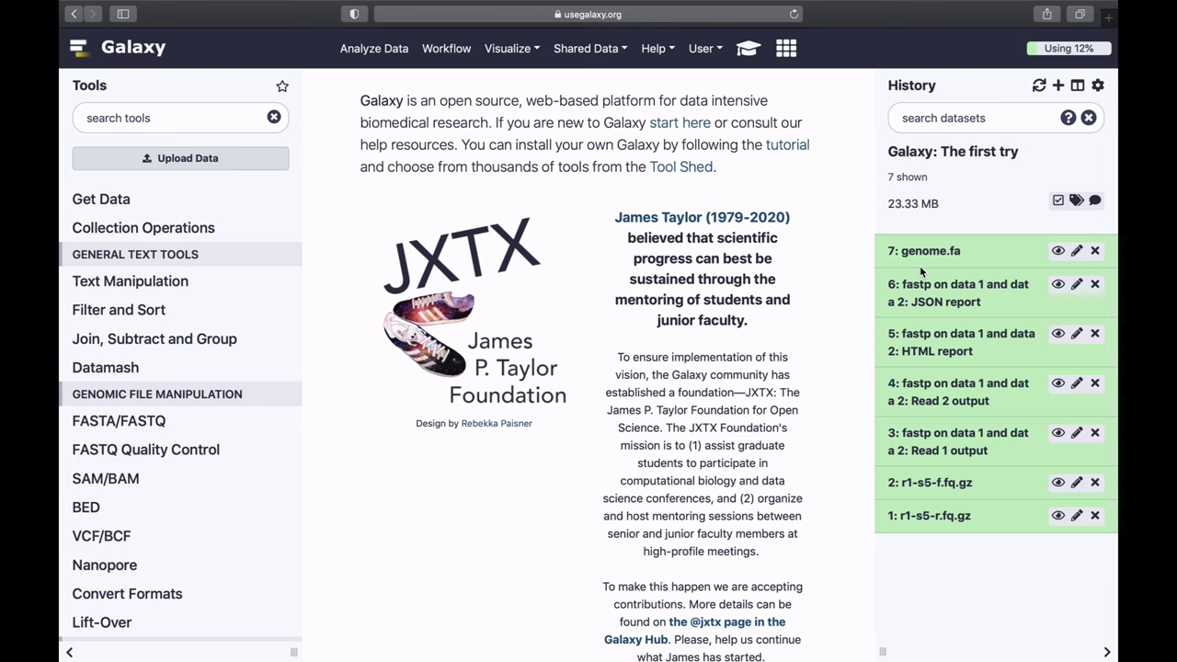
left_click(167, 120)
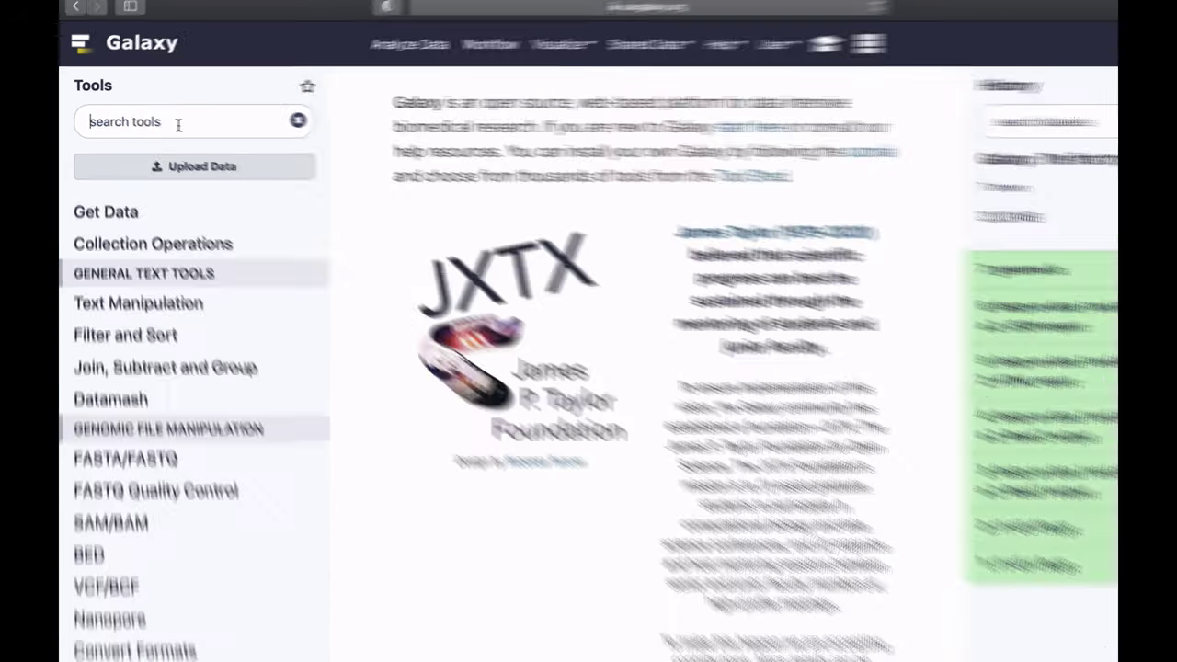
type("bwa")
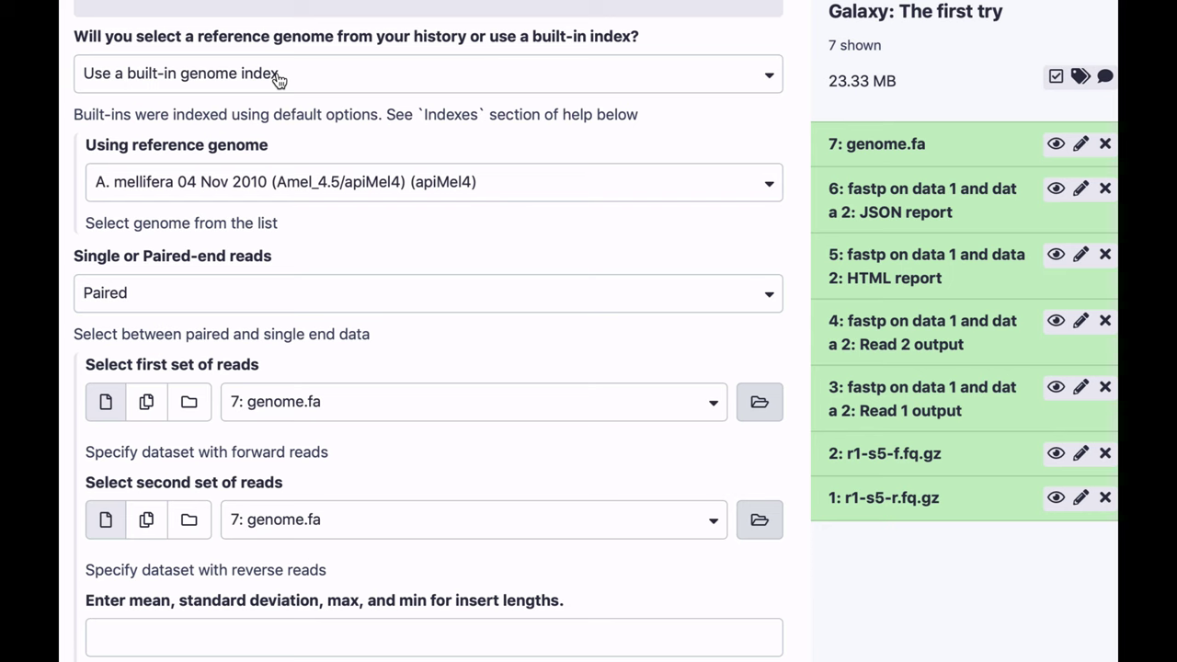
- Browse the built-in reference genome list, leaving apiMel4 selected
left_click(269, 184)
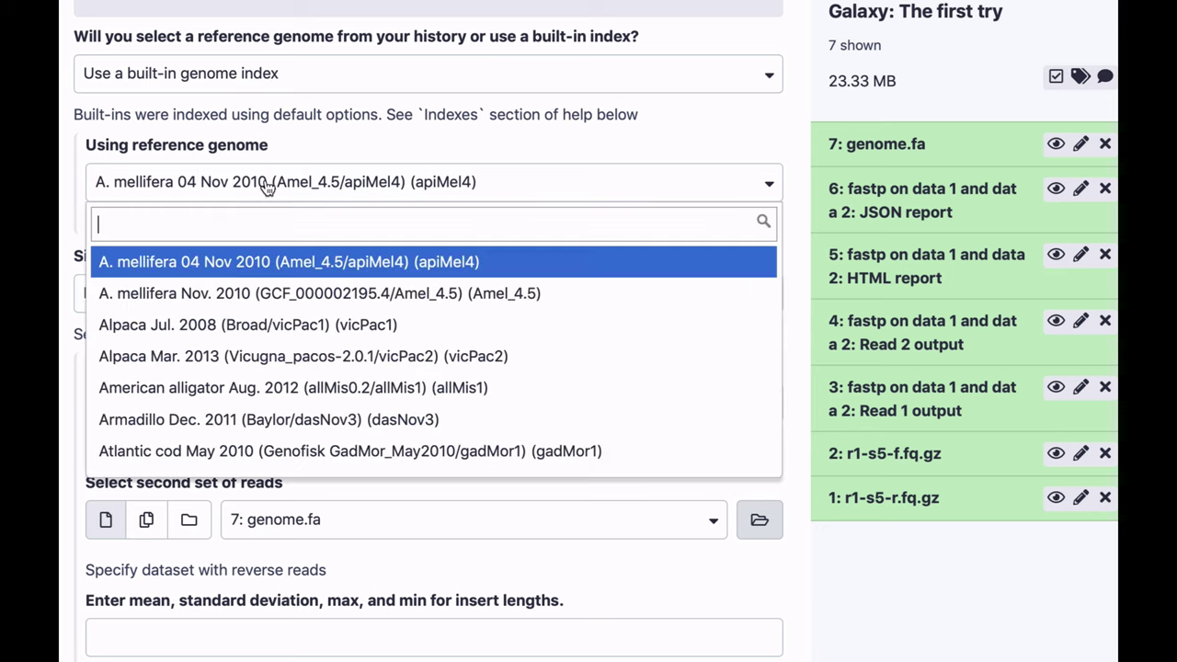
scroll(241, 391, "down", 5)
scroll(243, 388, "up", 10)
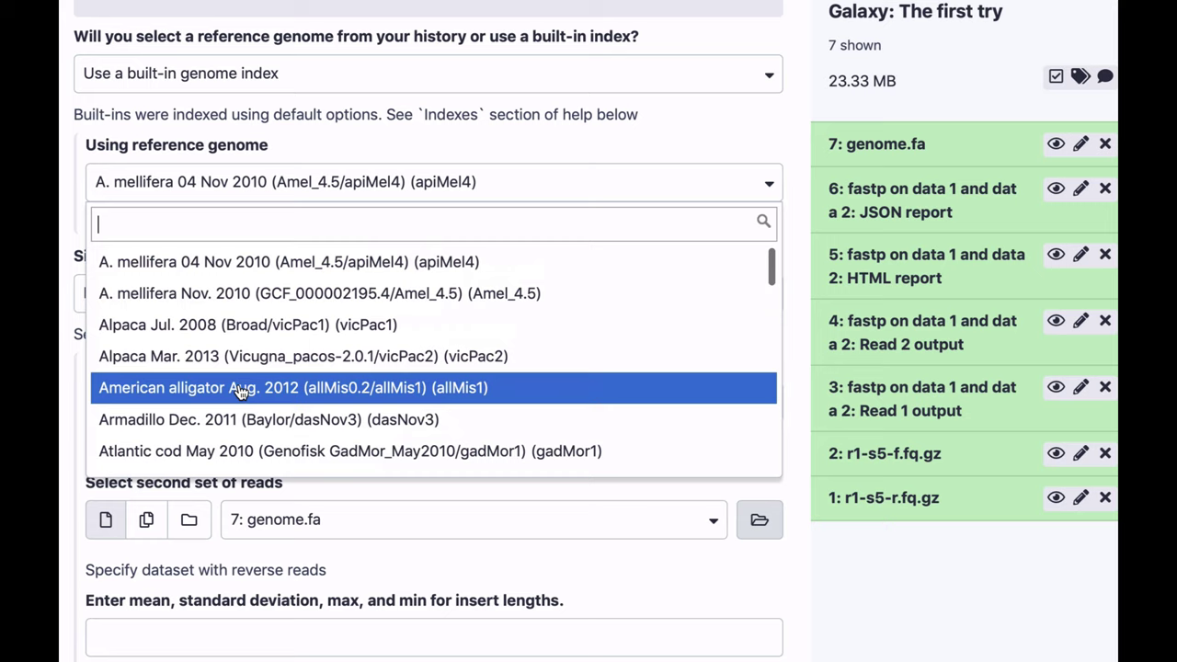
left_click(260, 185)
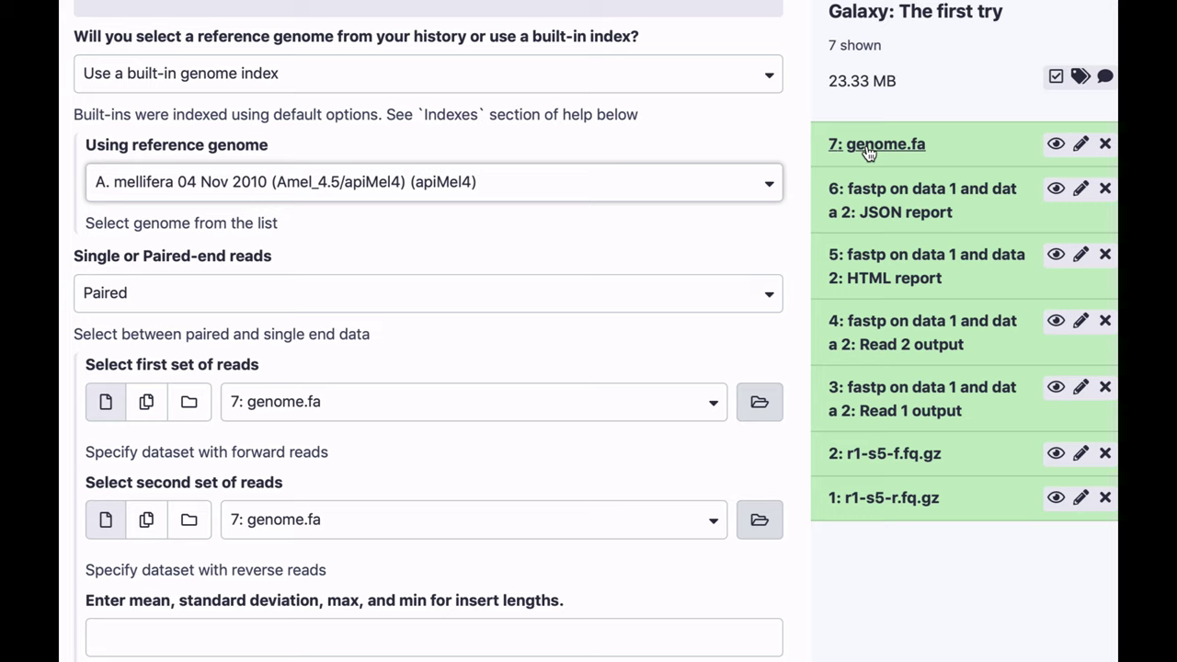
- Build the BWA-MEM index from the history genome 7: genome.fa
left_click(293, 77)
left_click(205, 193)
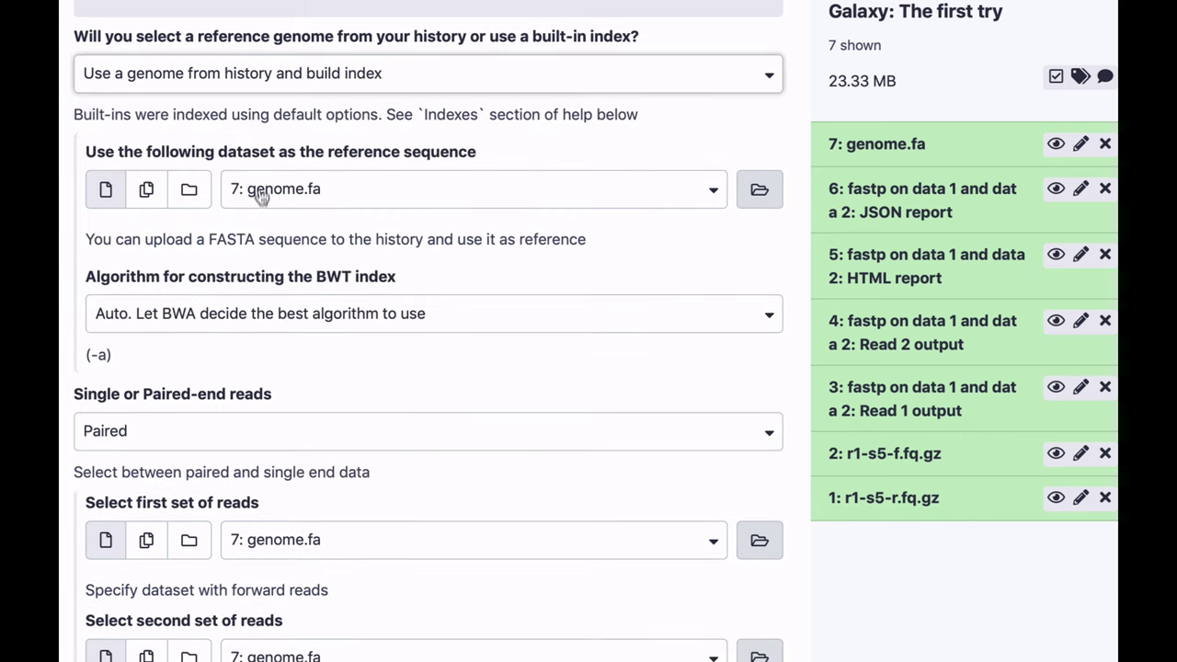
left_click_drag(964, 153, 782, 179)
scroll(445, 340, "down", 5)
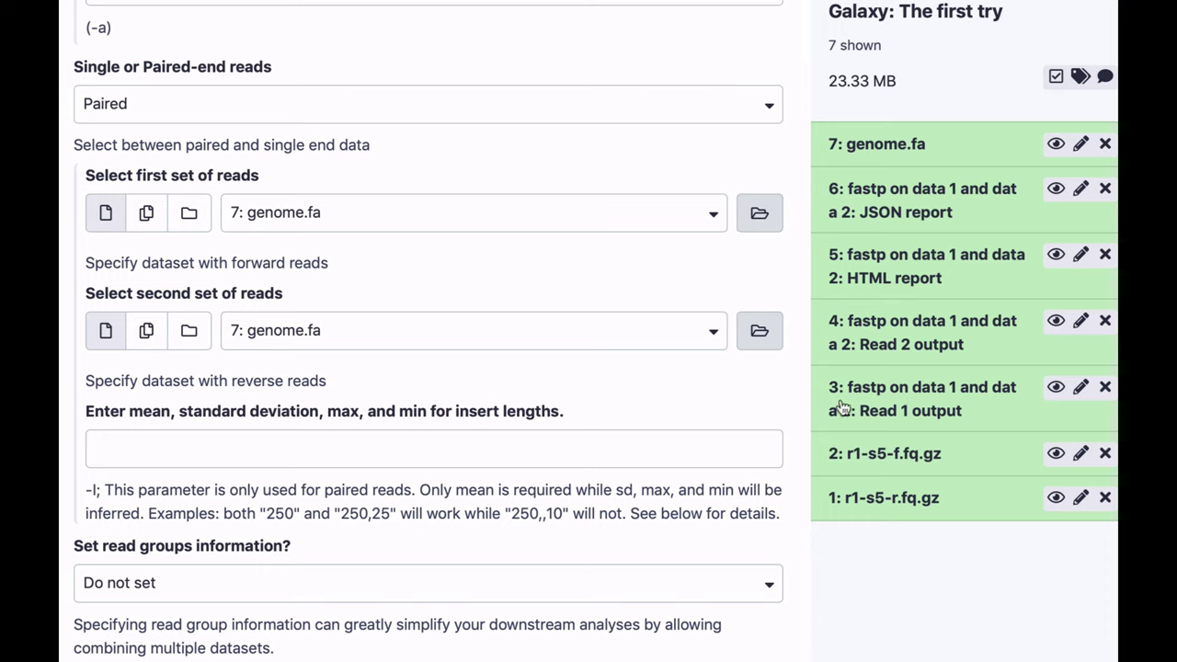
- Use the fastp Read 1 and Read 2 outputs as first and second reads, then run BWA-MEM
left_click_drag(879, 397, 773, 421)
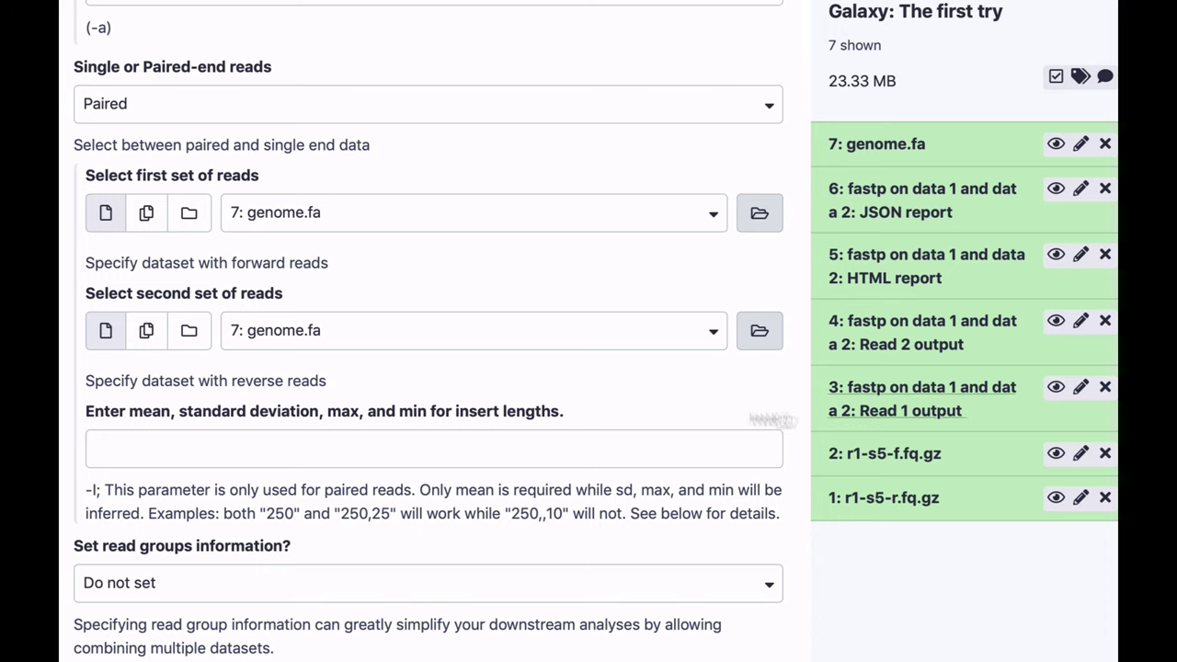
left_click(452, 214)
left_click(380, 349)
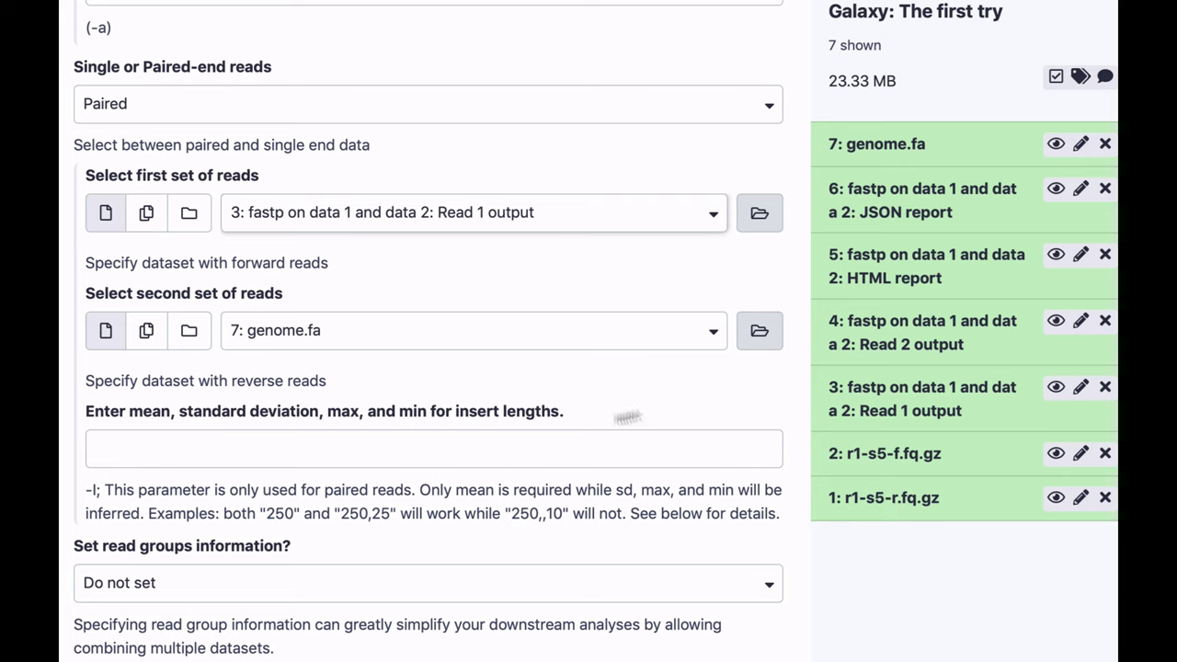
left_click(465, 331)
left_click(368, 443)
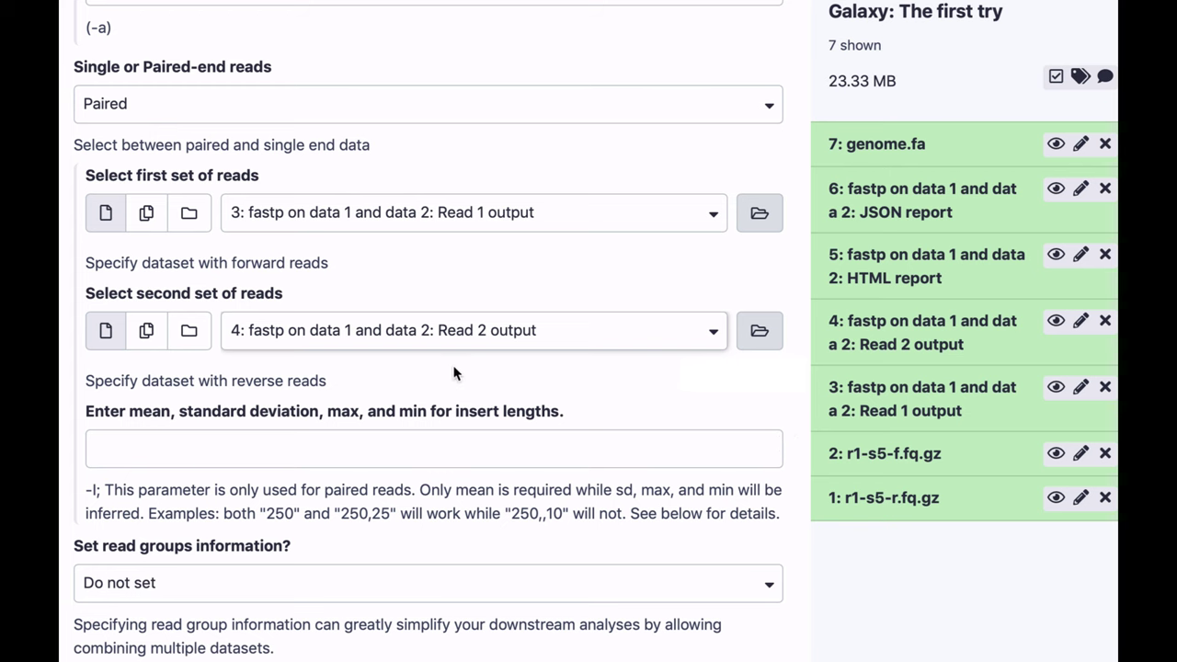
scroll(453, 368, "up", 3)
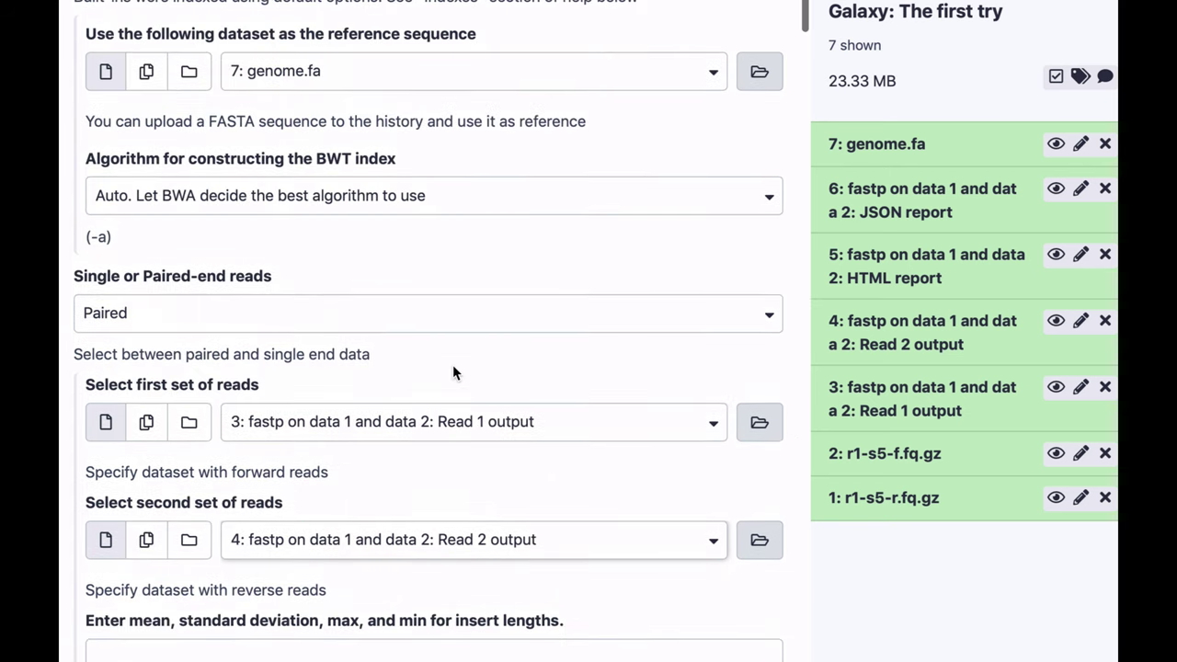
scroll(453, 368, "down", 7)
scroll(452, 372, "down", 5)
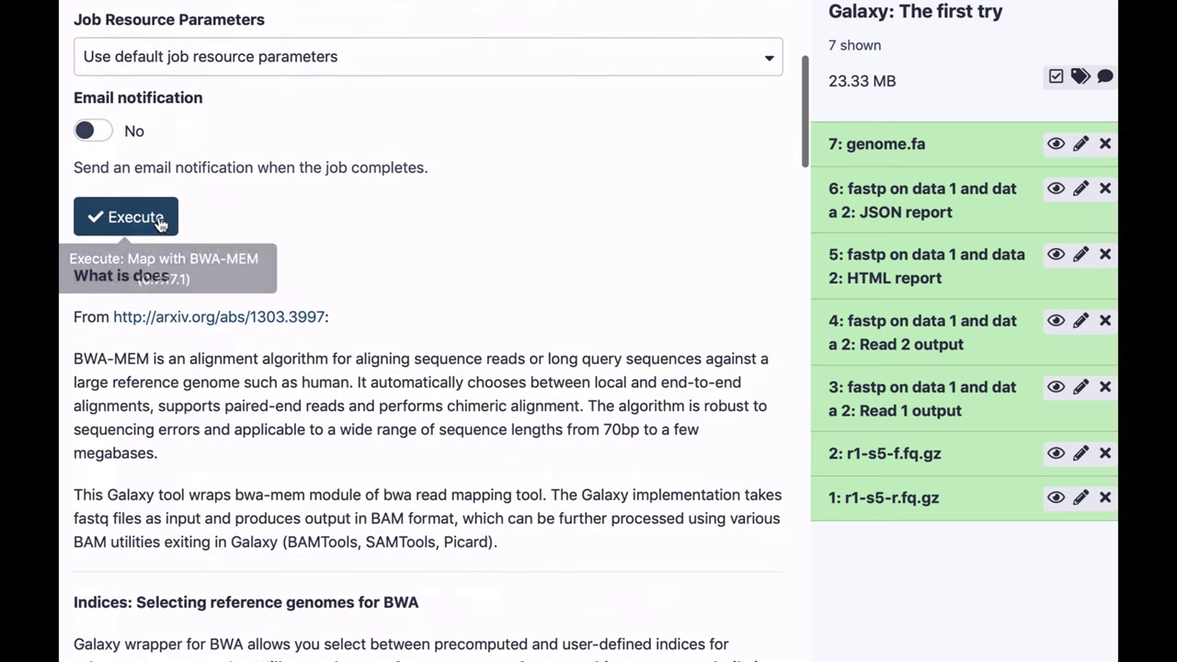
left_click(138, 221)
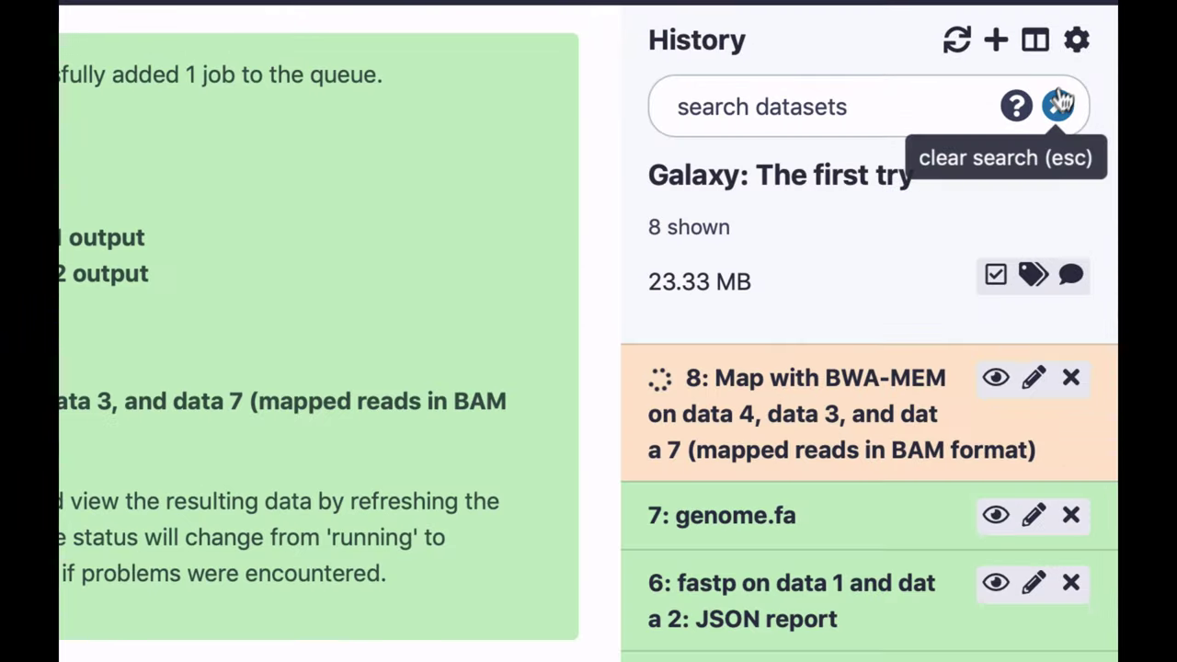
- Extract a workflow from the current history, name it wf1 and create it
left_click(1076, 43)
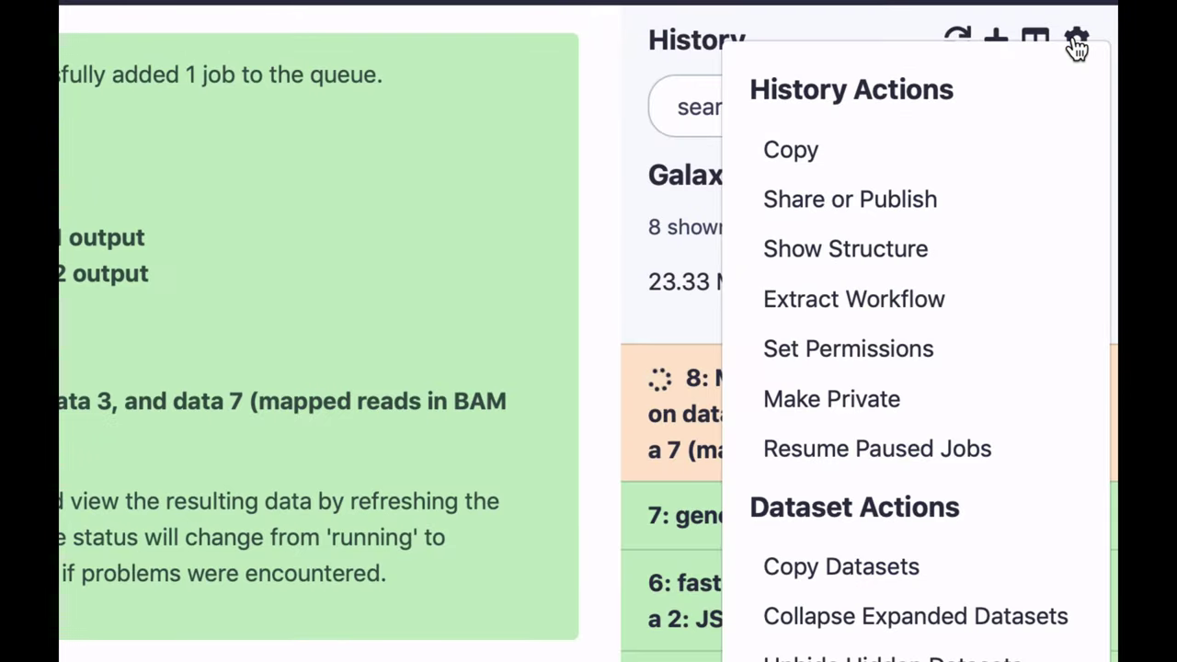
left_click(890, 308)
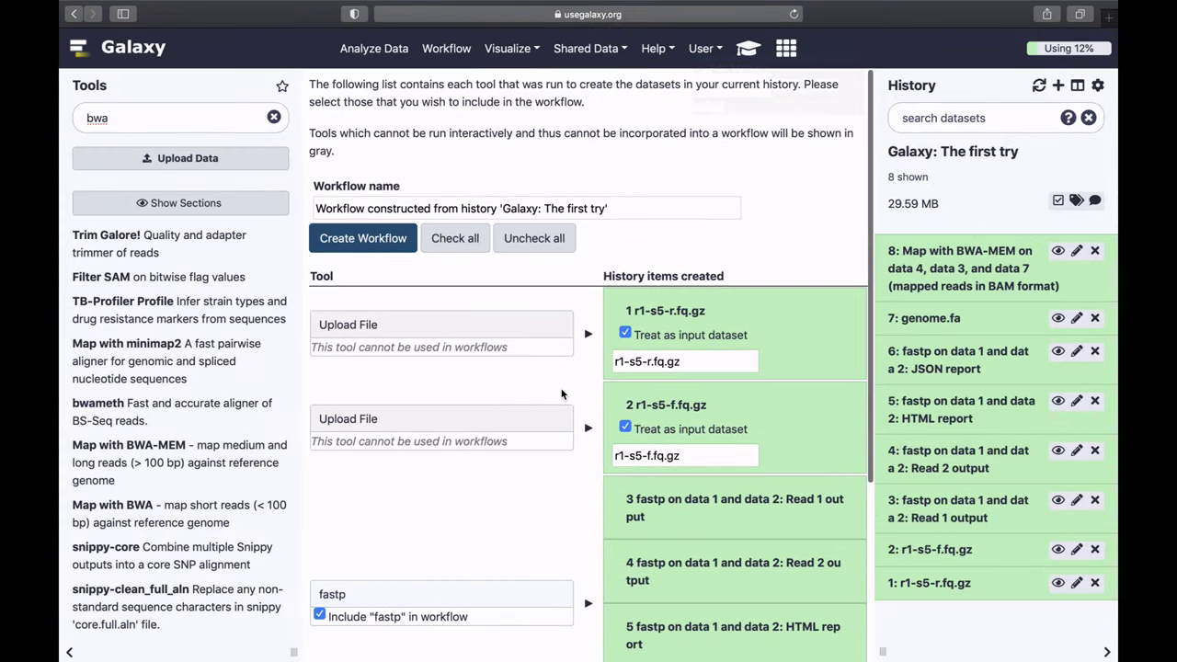
scroll(562, 394, "down", 5)
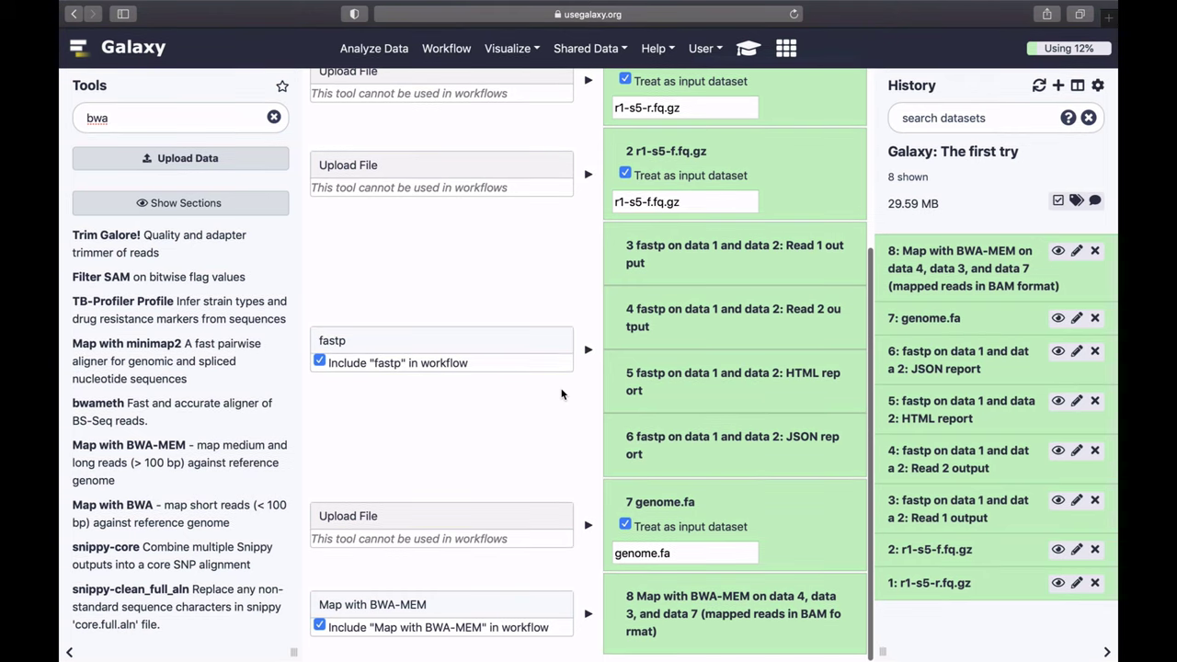
scroll(562, 394, "up", 5)
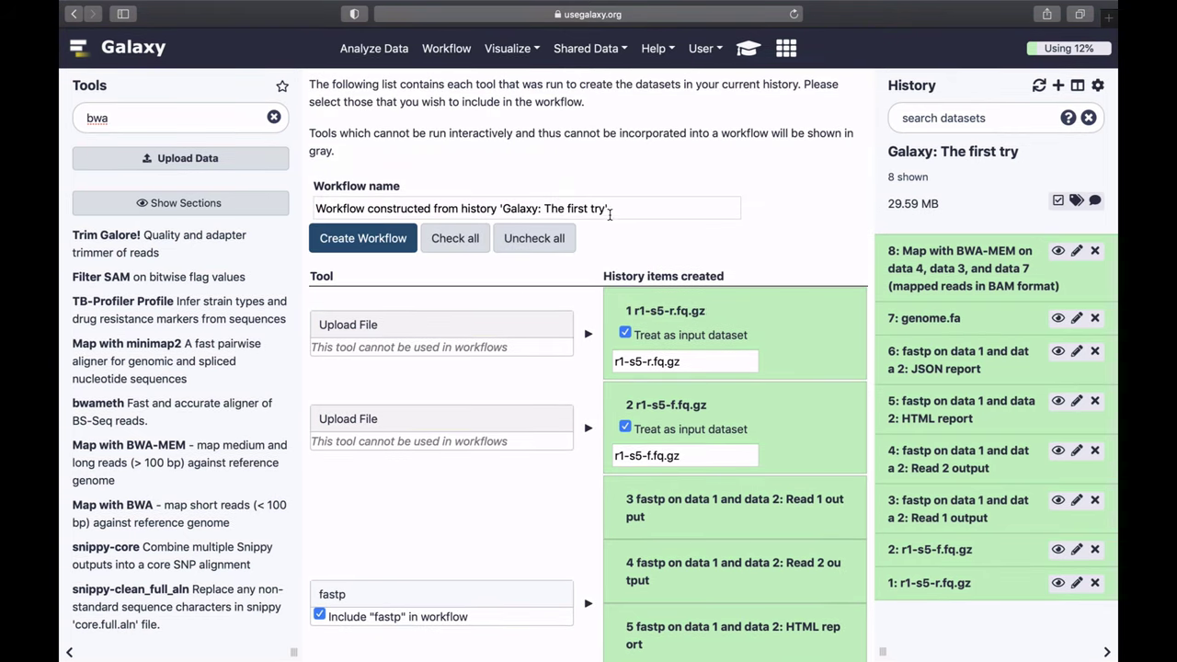
left_click_drag(610, 211, 288, 209)
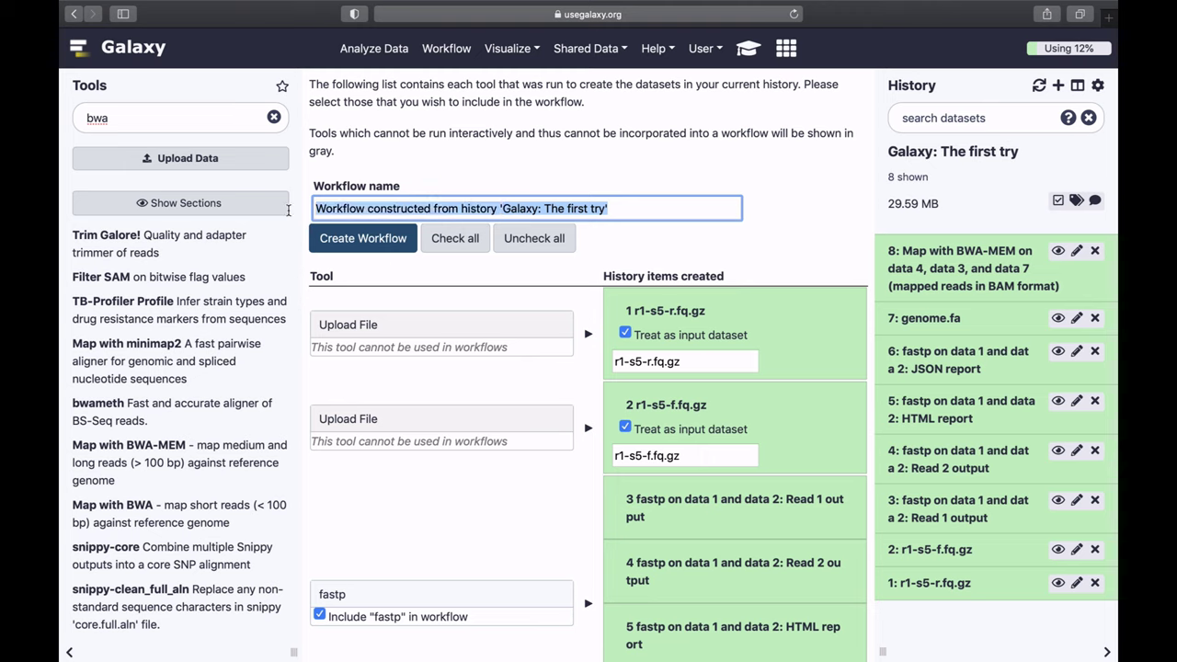
type("wf")
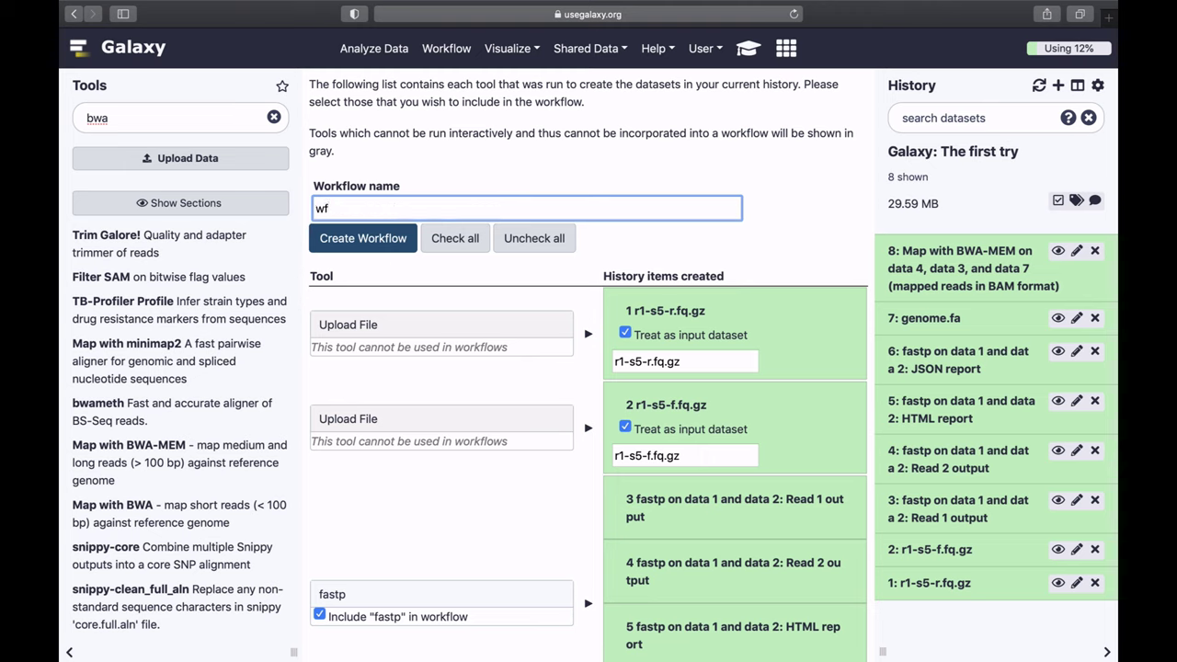
type("1")
left_click(358, 244)
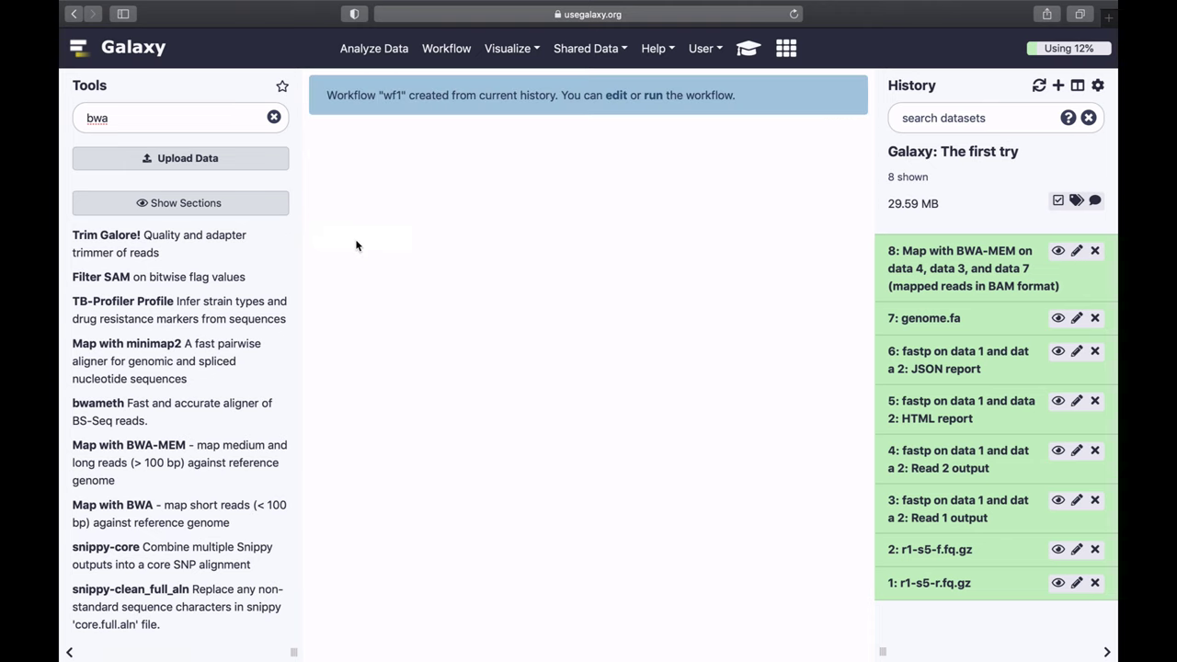
- Open wf1 in the editor and stack the two reads inputs above genome.fa
left_click(618, 96)
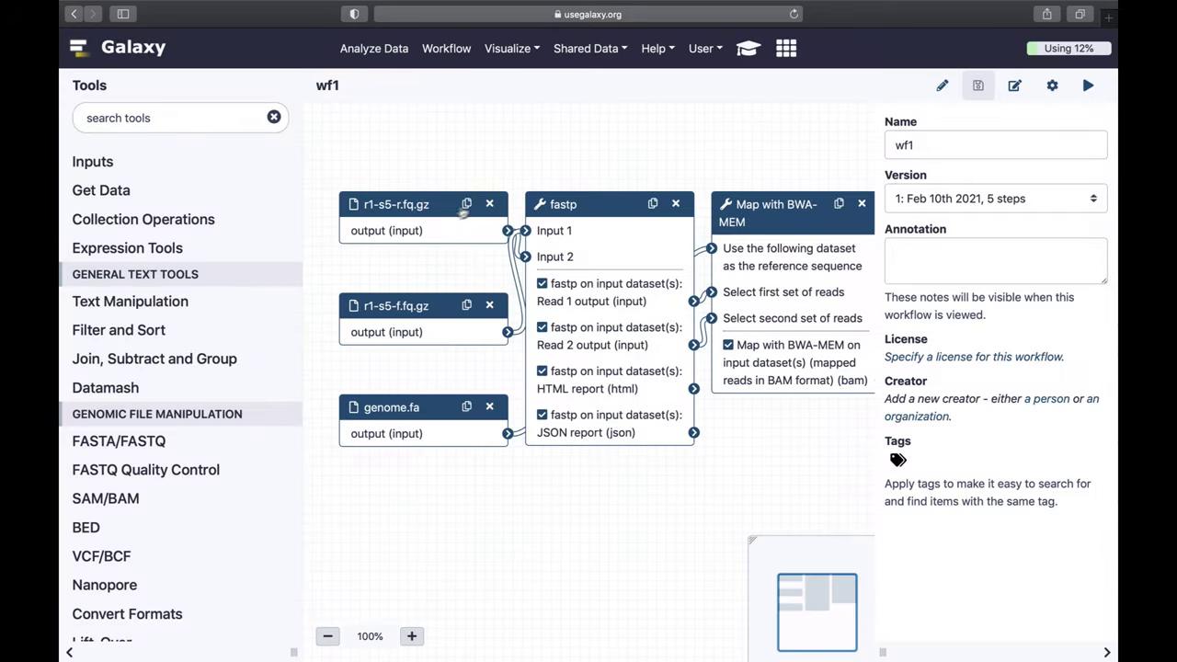
left_click_drag(458, 206, 402, 163)
left_click_drag(433, 300, 409, 115)
left_click_drag(390, 195, 407, 286)
left_click_drag(435, 431, 473, 533)
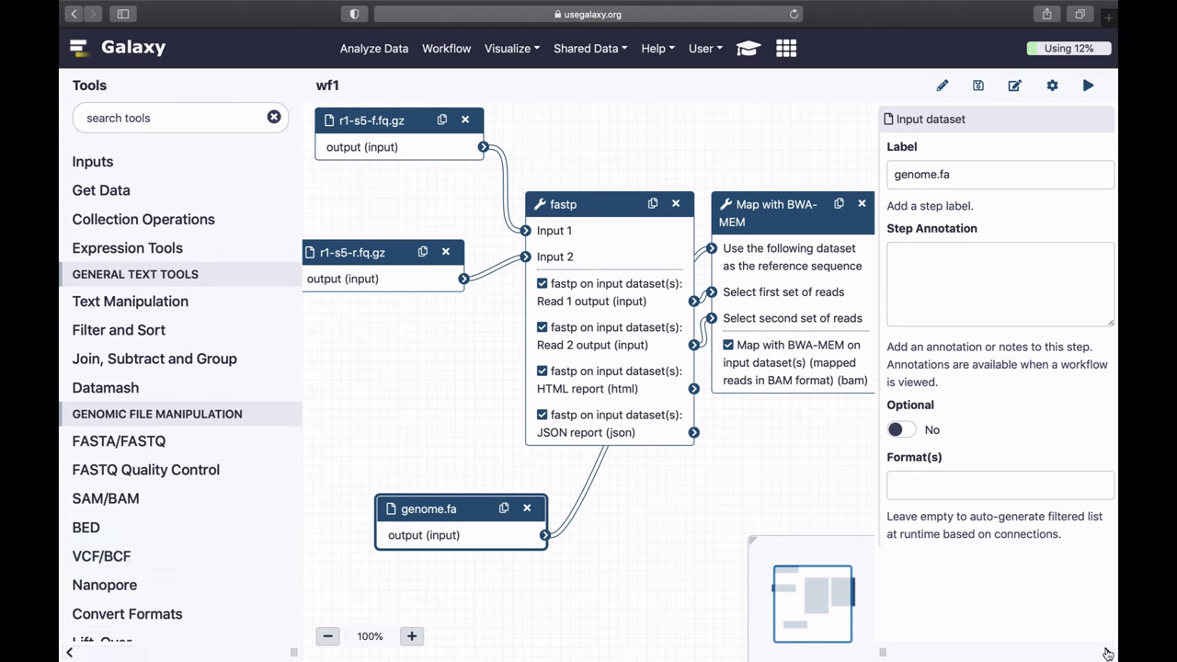
- Lay out the fastp and BWA-MEM steps side by side on the widened canvas
left_click(1105, 652)
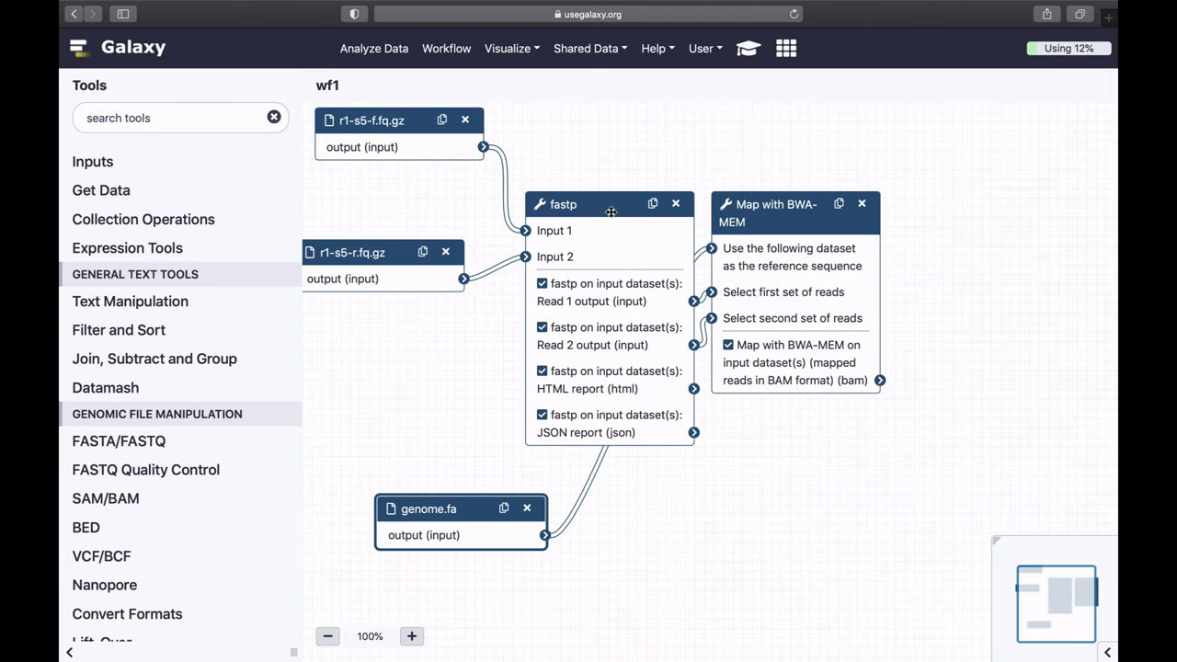
left_click_drag(612, 211, 675, 168)
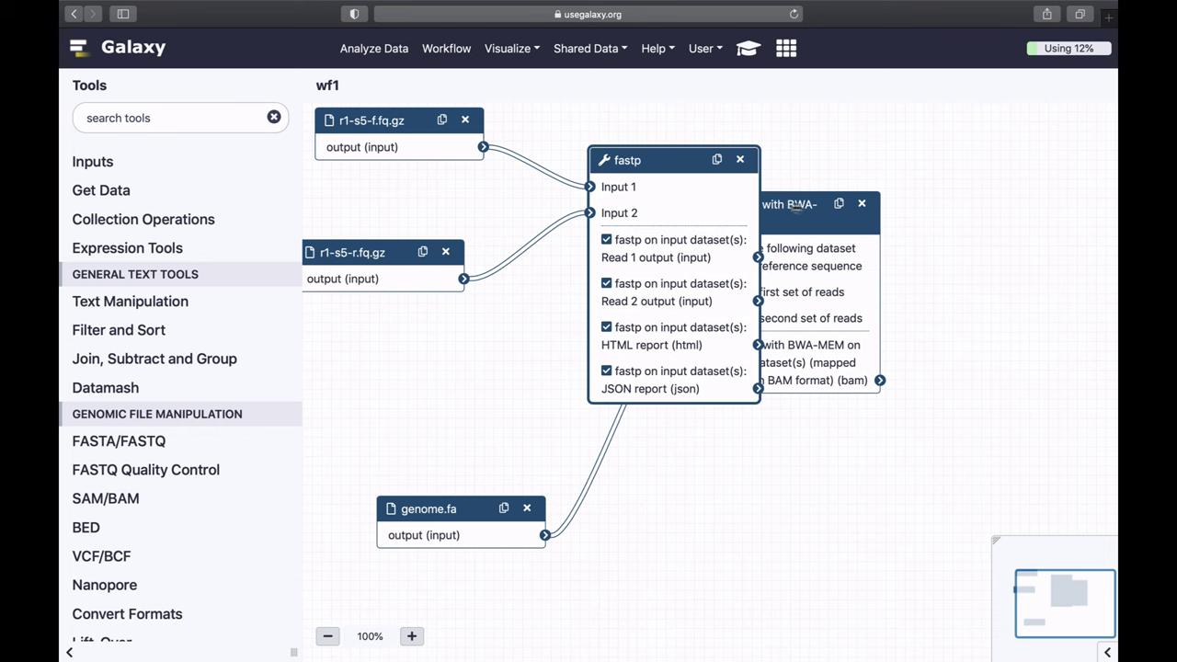
left_click_drag(788, 207, 993, 268)
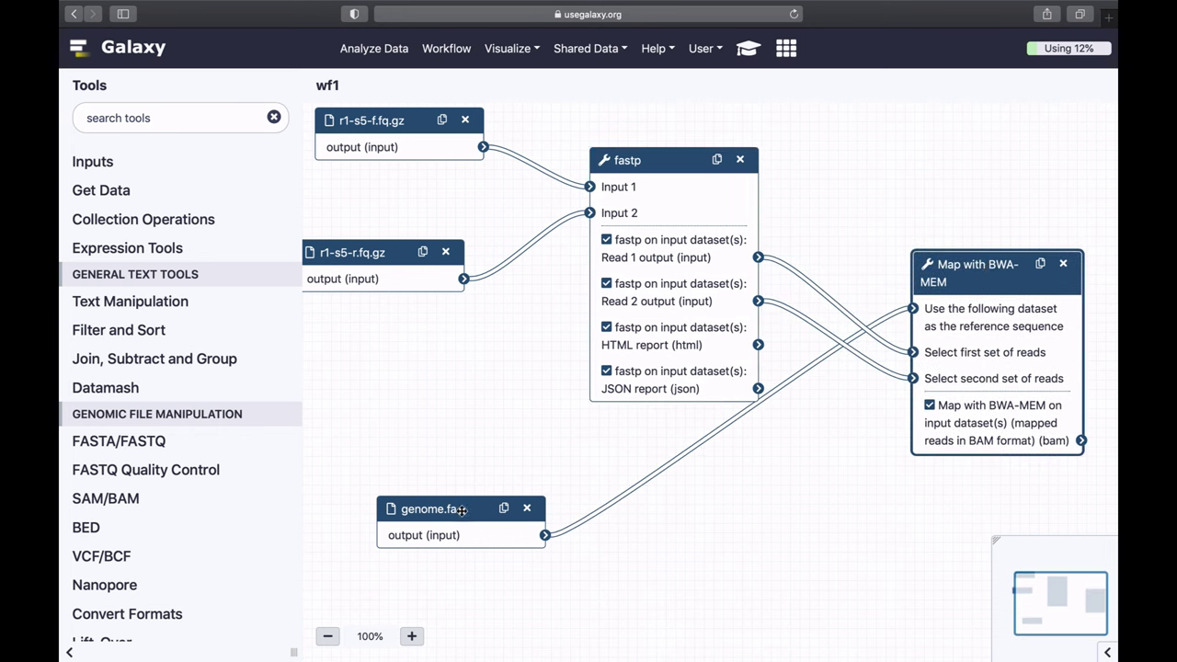
left_click_drag(462, 509, 482, 536)
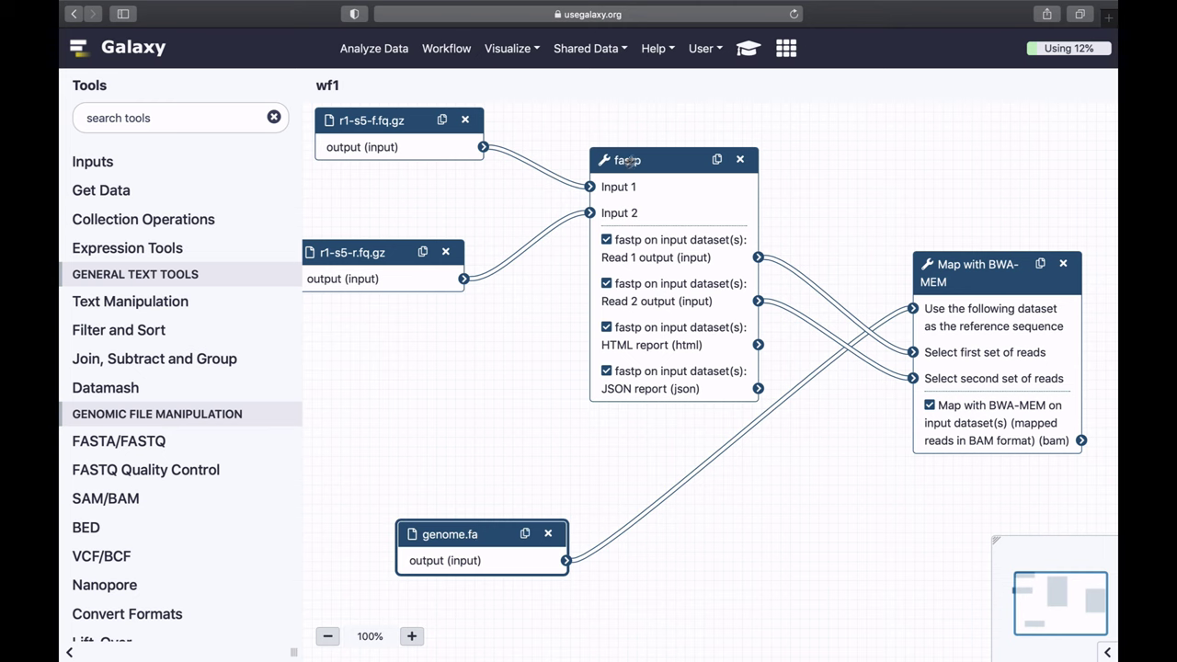
left_click_drag(669, 160, 572, 157)
left_click_drag(961, 274, 848, 274)
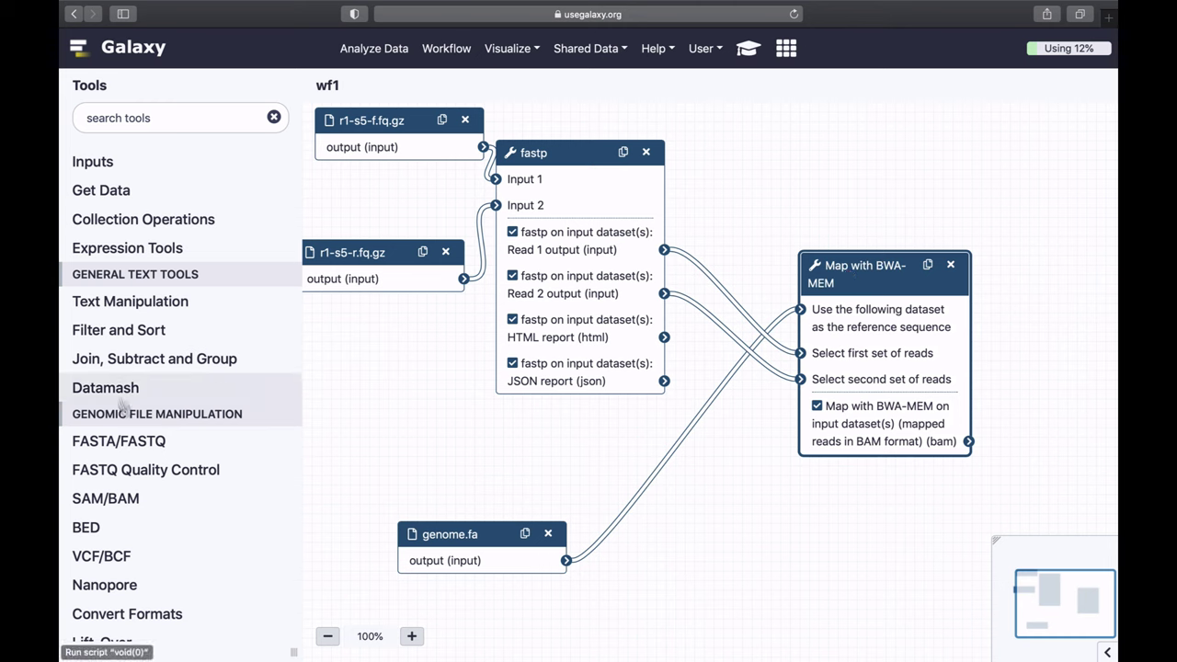
- Add a Filter SAM or BAM step to wf1, placed at the upper right
left_click(110, 502)
scroll(112, 504, "down", 8)
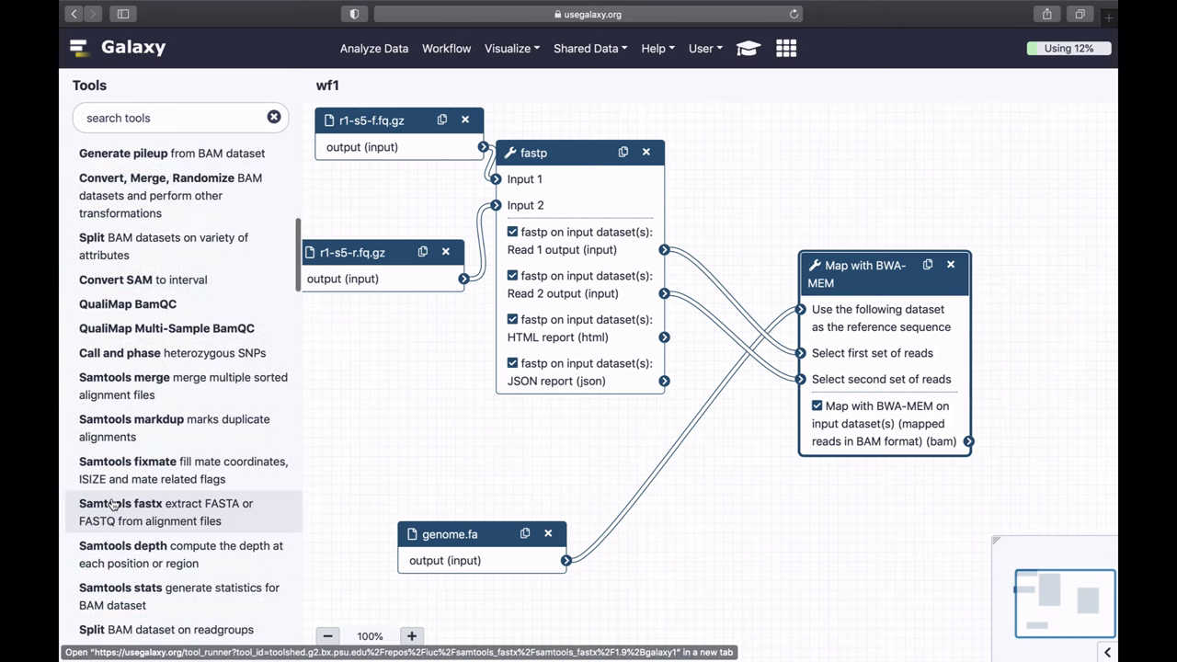
scroll(112, 501, "down", 5)
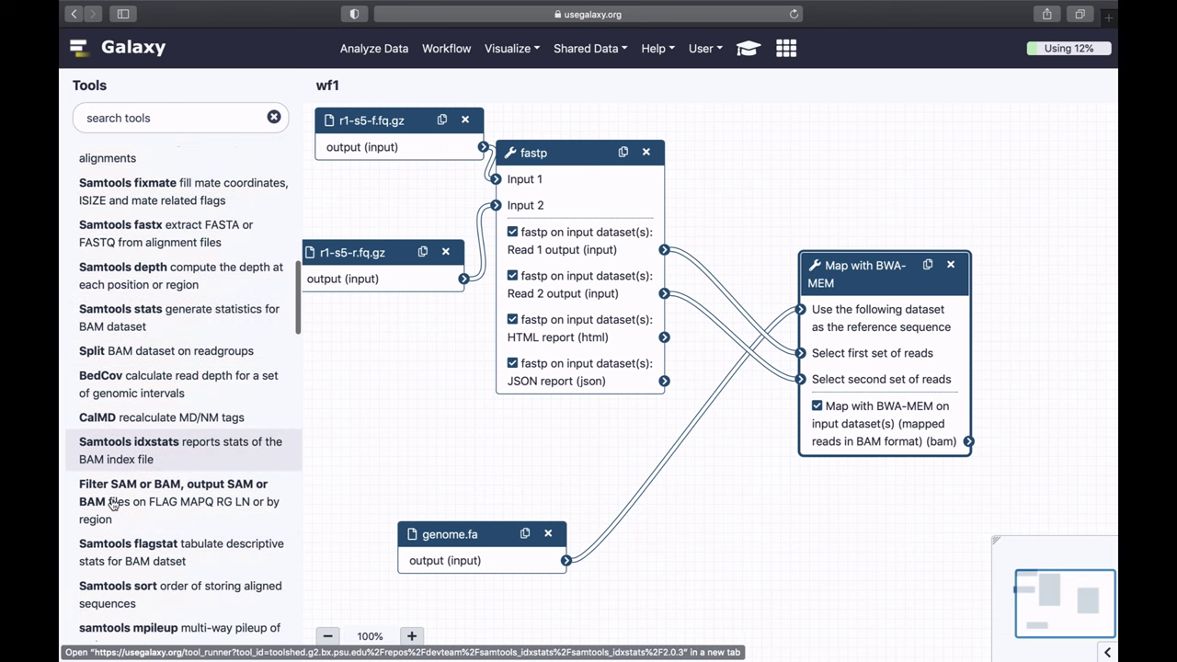
left_click(118, 492)
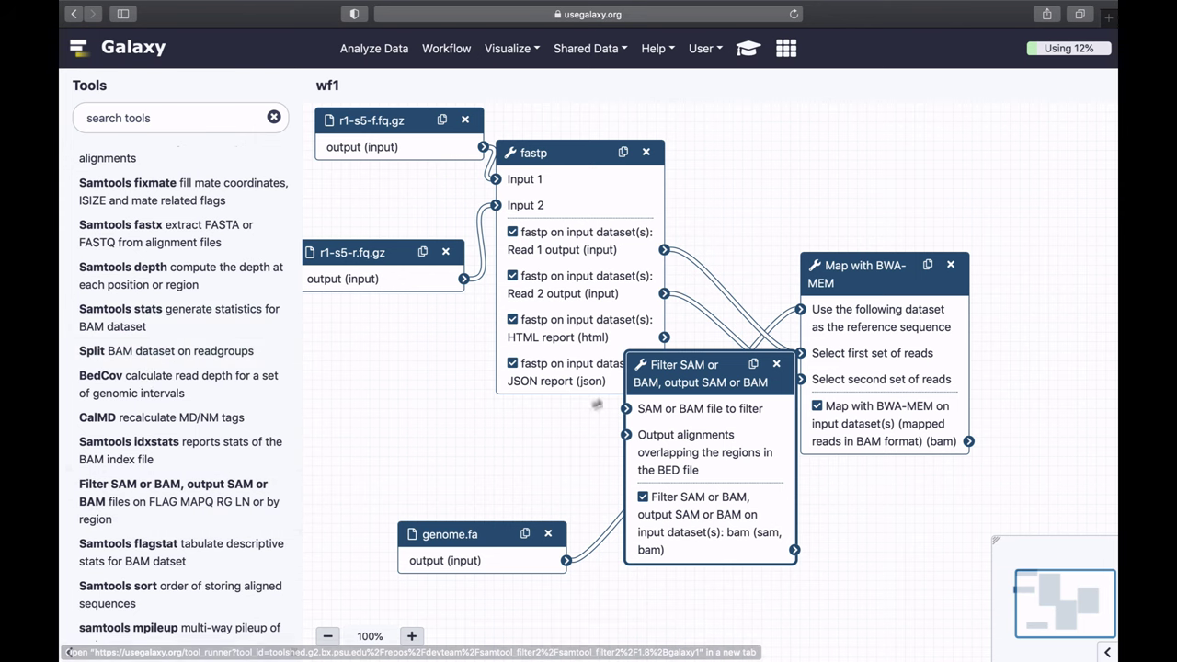
left_click_drag(662, 365, 1044, 163)
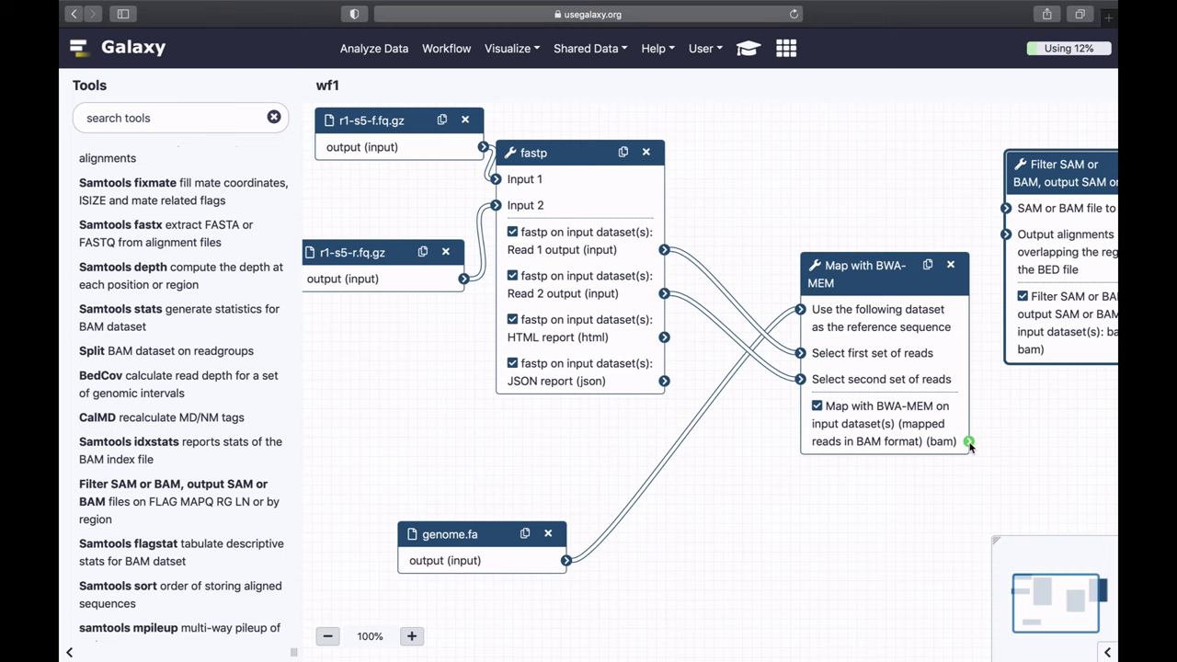
- Connect the BWA-MEM BAM output to Filter SAM or BAM and save the workflow
left_click_drag(971, 441, 1007, 210)
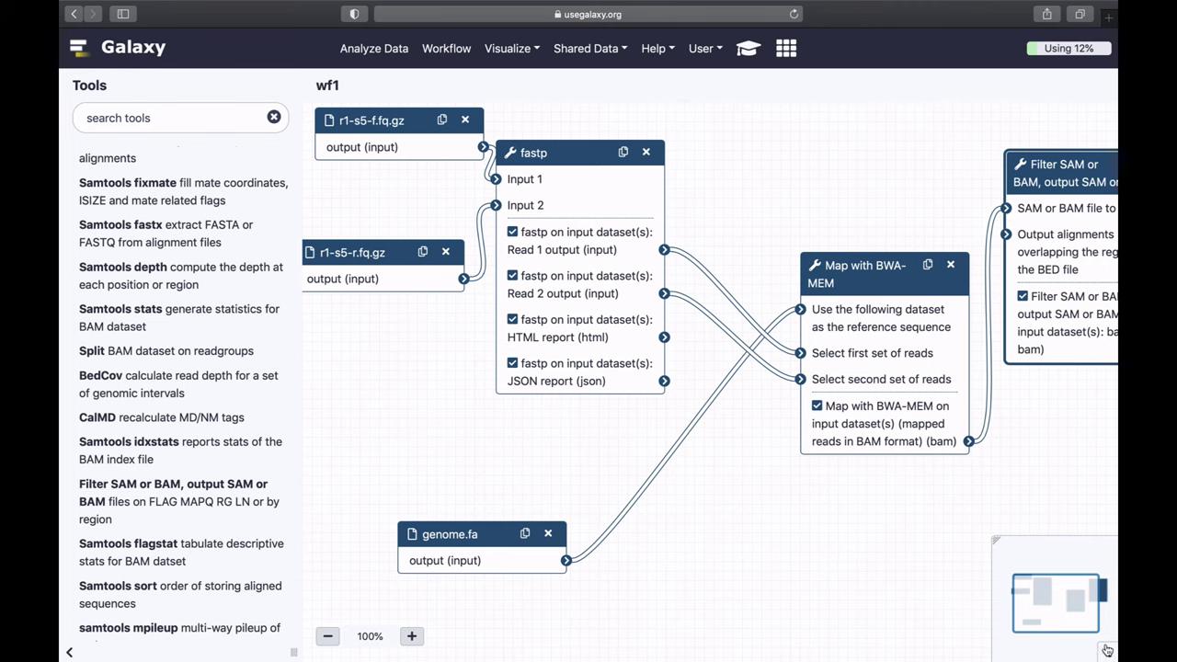
left_click(1042, 277)
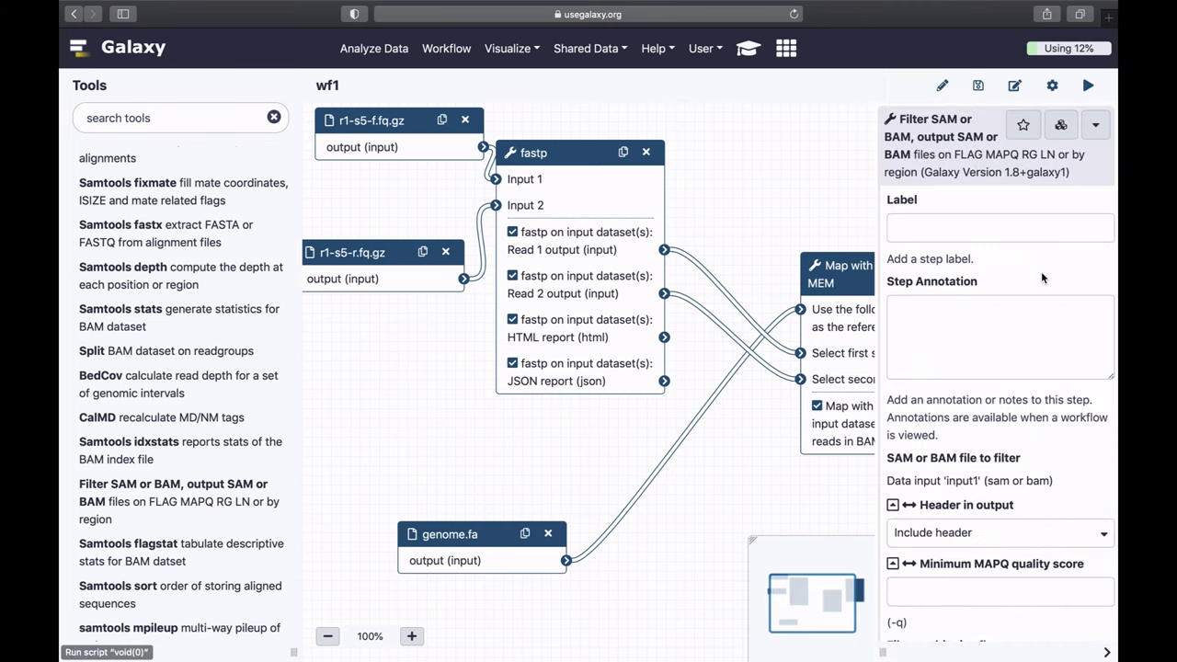
left_click(979, 87)
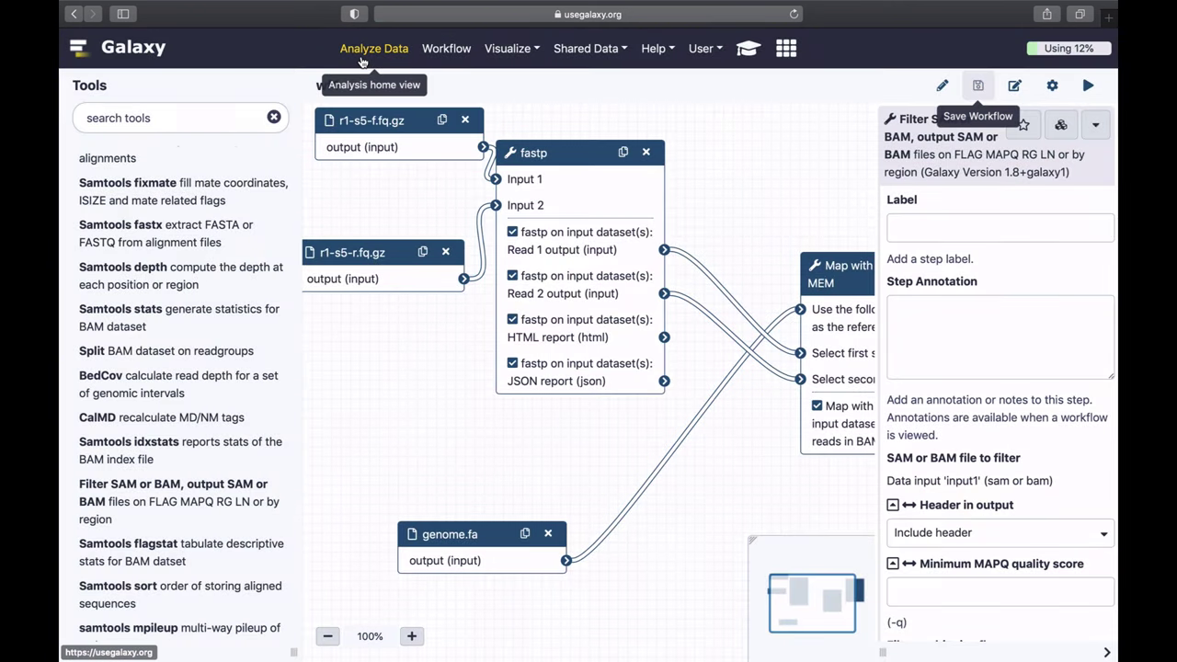
left_click(363, 60)
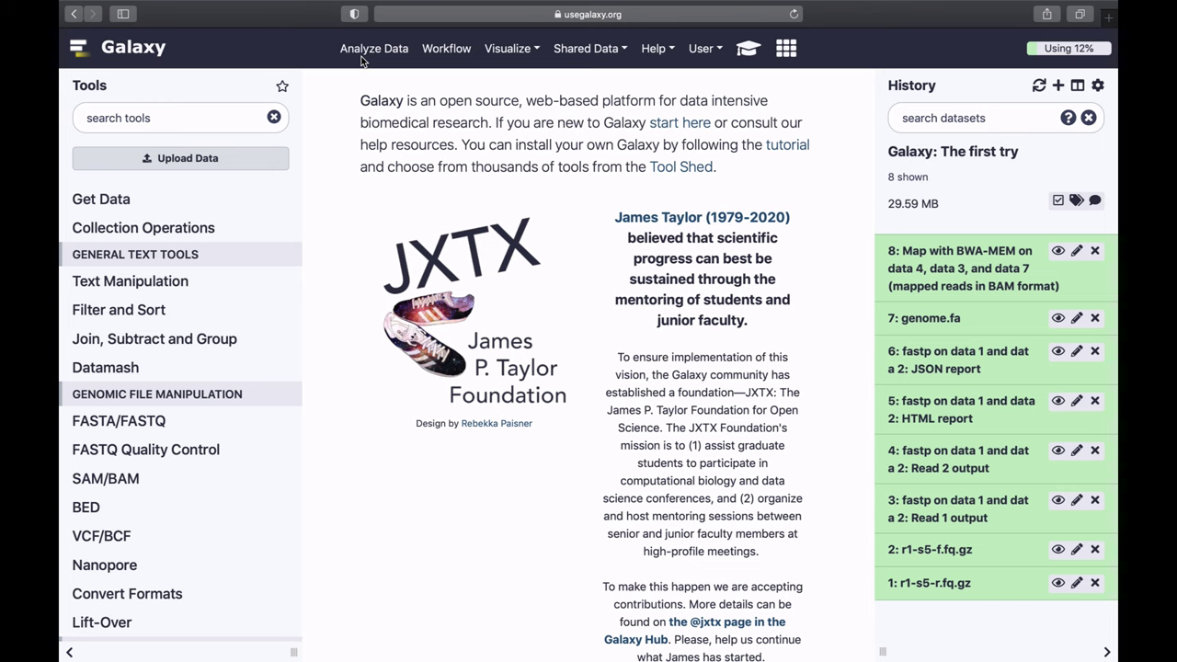
- Expand the Interactive tools category to reveal Interactive Jupyter Notebook
scroll(196, 331, "down", 2)
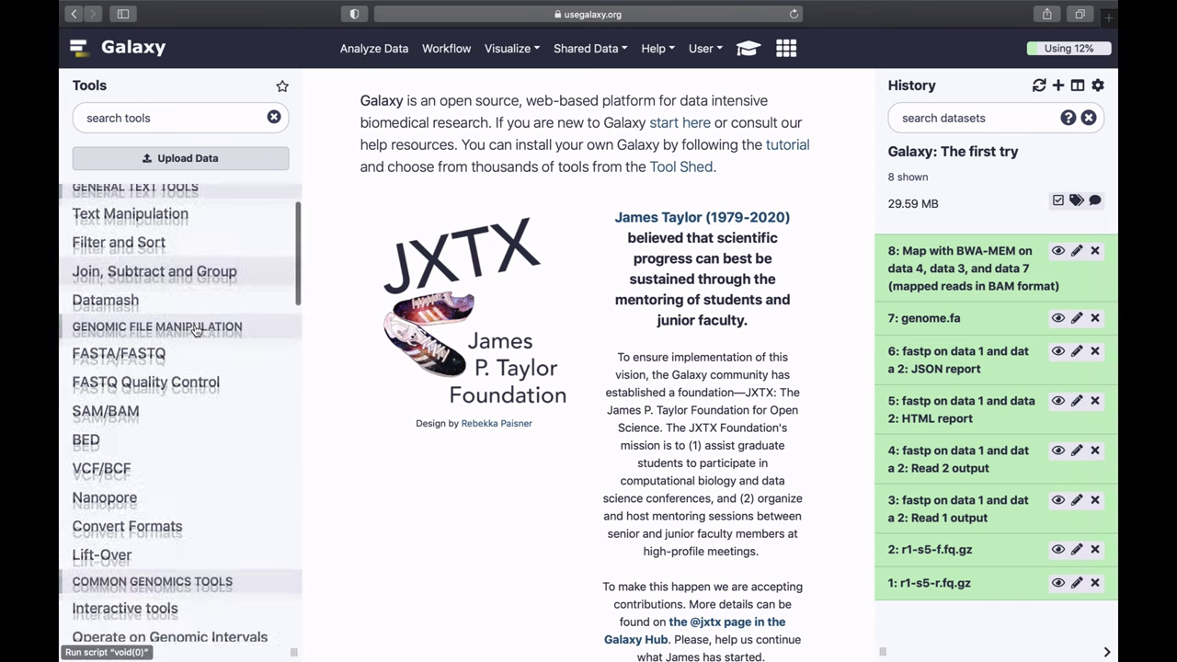
scroll(196, 331, "down", 8)
left_click(153, 336)
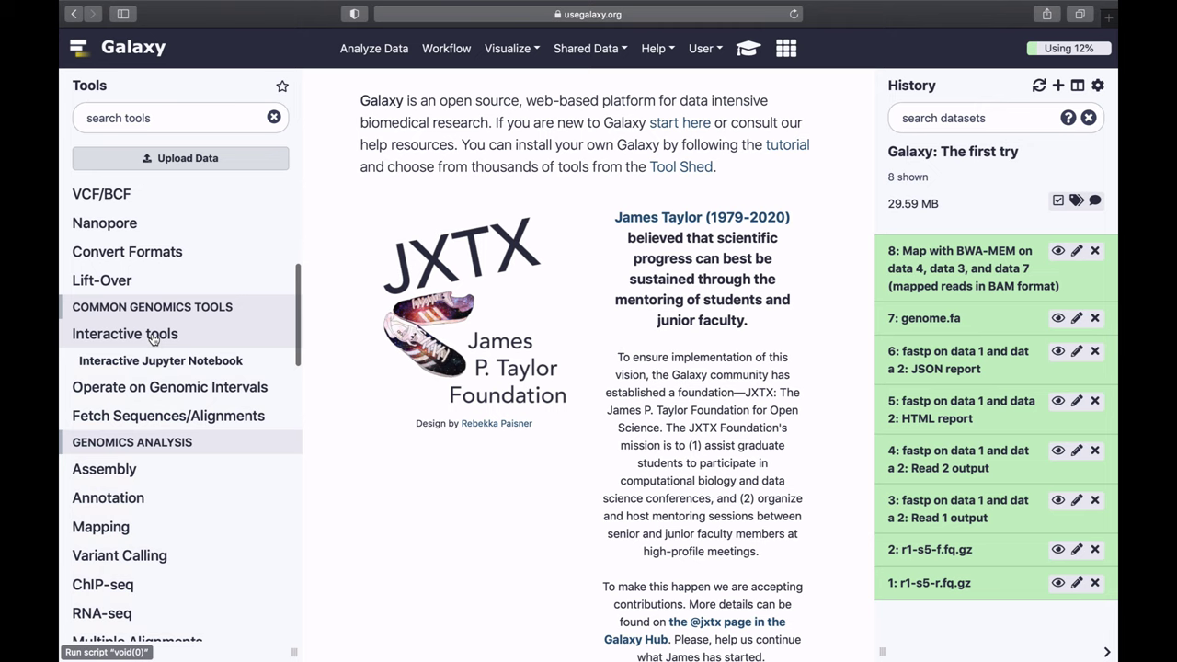